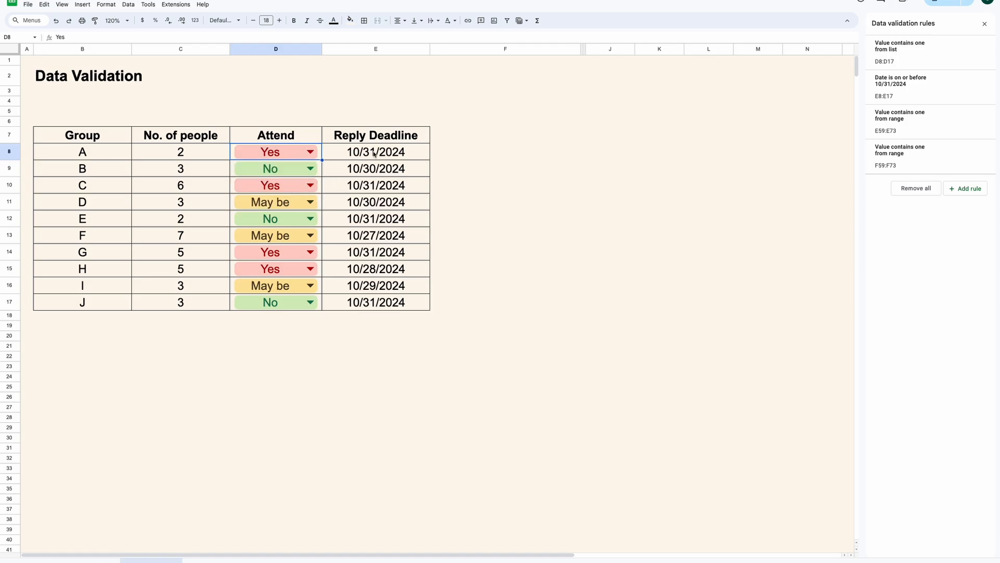
# - In the Dependent List, choose Kitchen as category and Diswasher as product in row 60, and pick a category in row 61
pyautogui.click(384, 216)
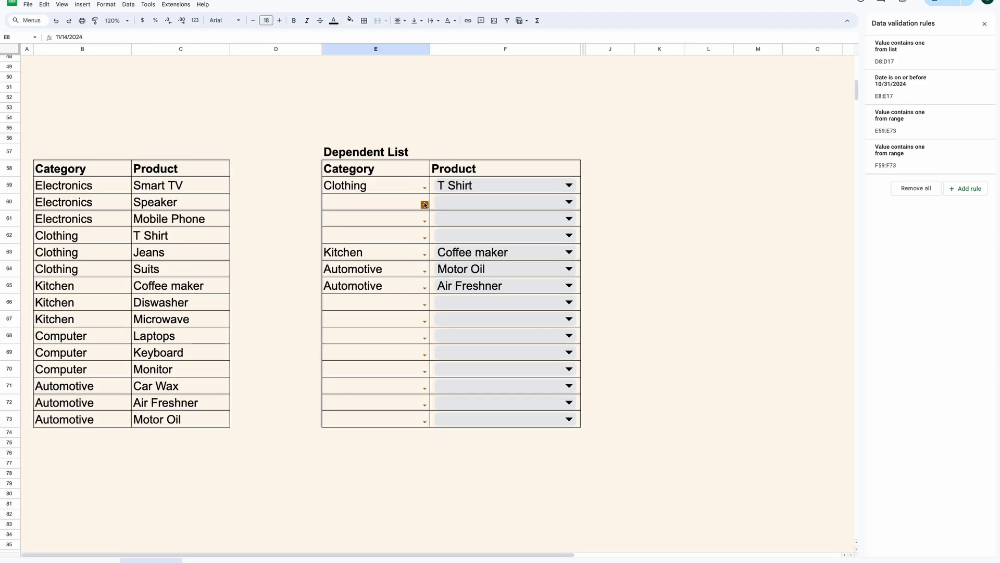
pyautogui.click(424, 202)
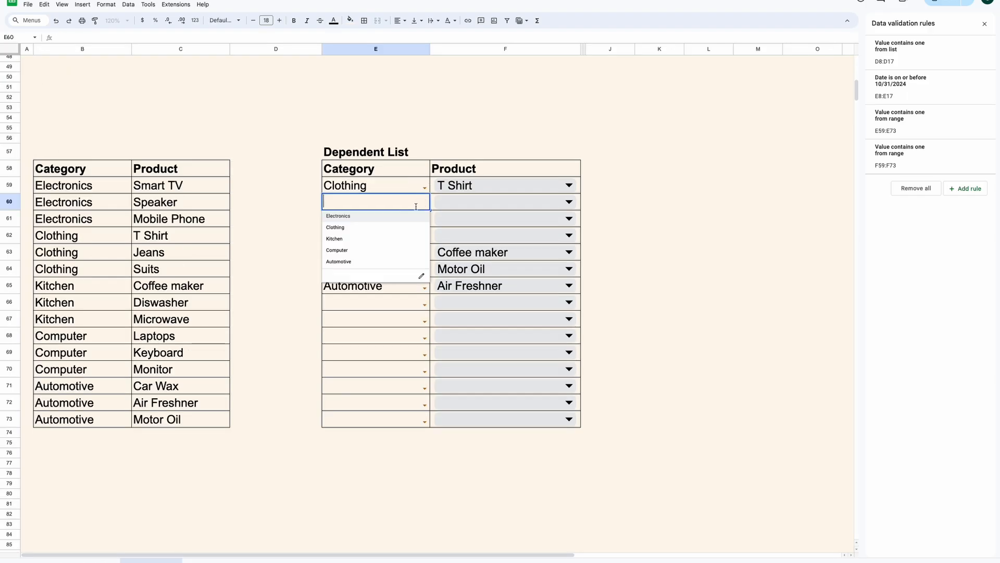
pyautogui.click(403, 241)
pyautogui.click(569, 202)
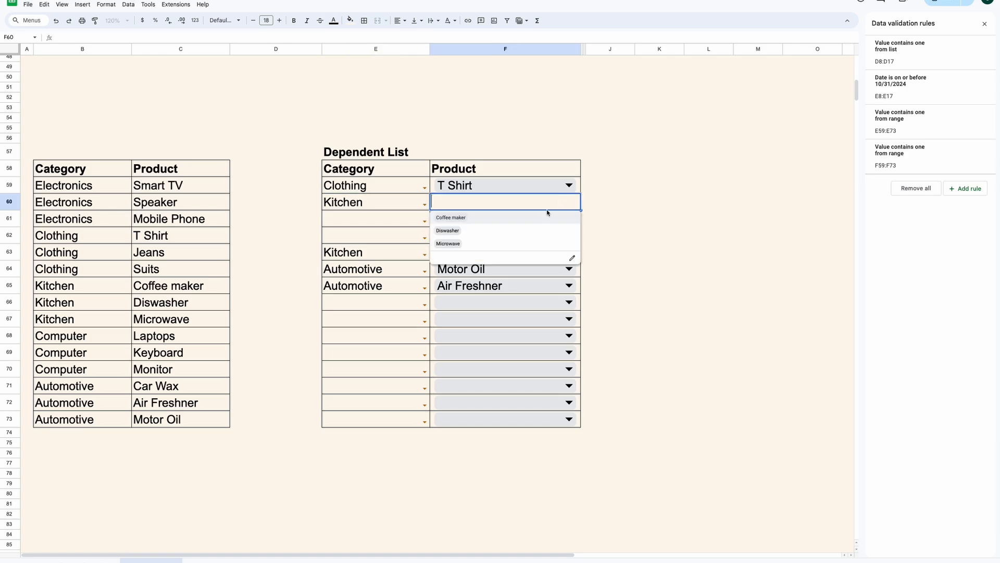
pyautogui.click(536, 231)
pyautogui.click(425, 219)
pyautogui.click(409, 243)
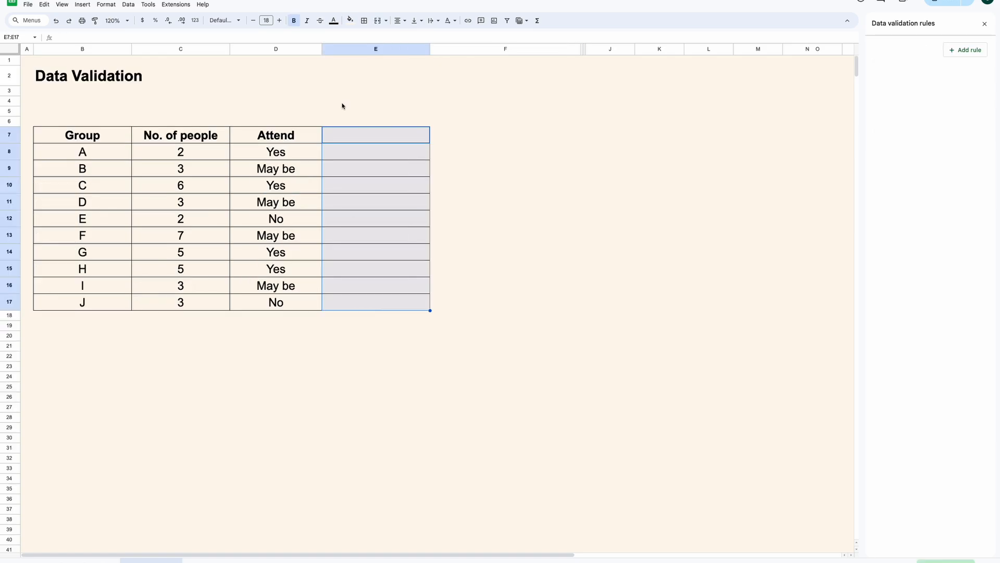
# - Remove the borders from the empty range E7:E17 and apply all borders to the Attend column D7:D17
pyautogui.click(364, 20)
pyautogui.click(411, 141)
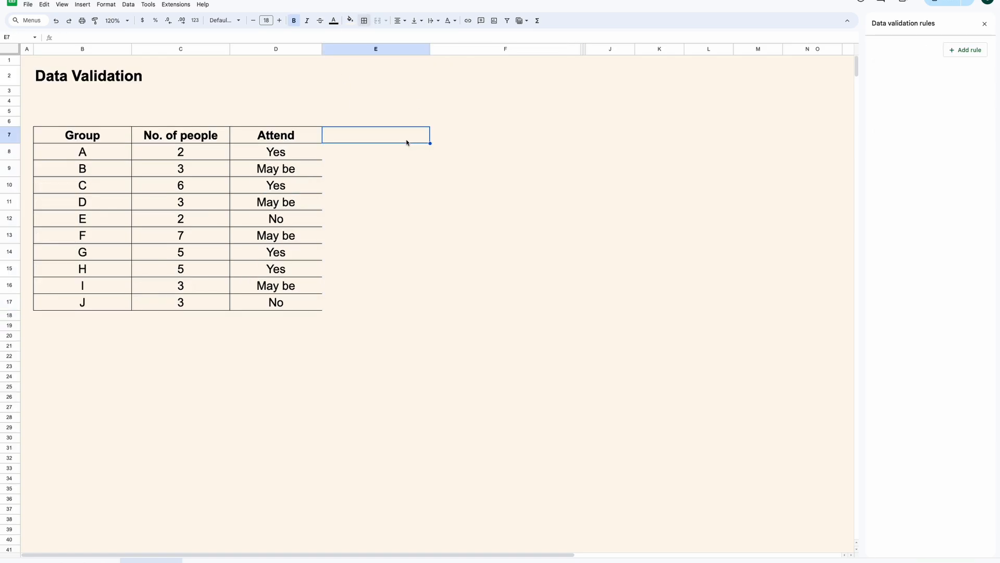
pyautogui.press('Left')
pyautogui.keyDown('shift'); pyautogui.click(293, 301); pyautogui.keyUp('shift')
pyautogui.click(365, 21)
pyautogui.click(367, 38)
pyautogui.click(371, 183)
# - Highlight the Group, No. of people and Attend columns one after another to review the table
pyautogui.click(107, 136)
pyautogui.keyDown('shift'); pyautogui.click(116, 301); pyautogui.keyUp('shift')
pyautogui.moveTo(181, 138); pyautogui.dragTo(180, 304)
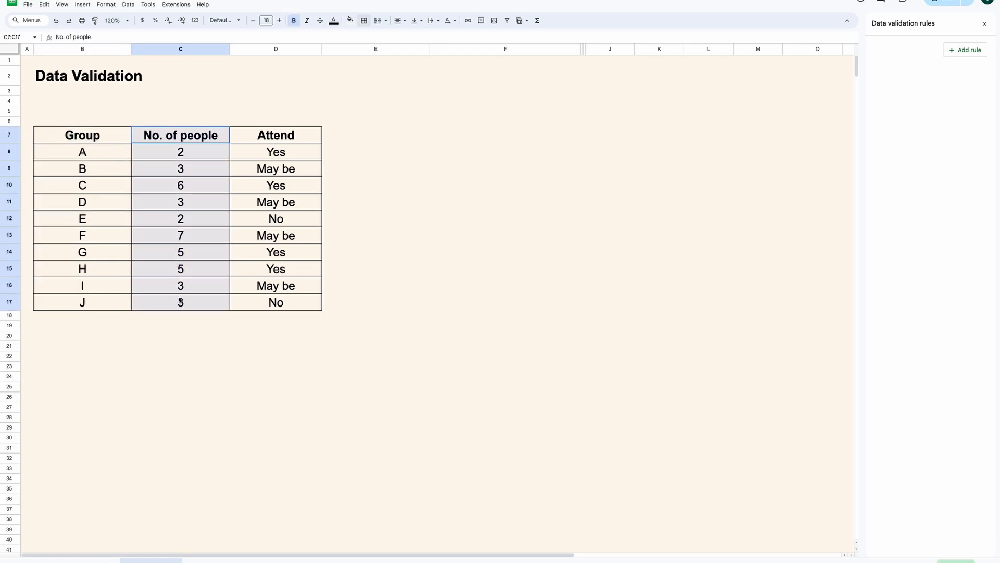
pyautogui.moveTo(294, 135); pyautogui.dragTo(290, 305)
# - Try free-text entries in the Attend column, Ok in D8 and To Check in D9, and undo both
pyautogui.click(307, 153)
pyautogui.write('Ok')
pyautogui.press('Return')
pyautogui.write('To Check')
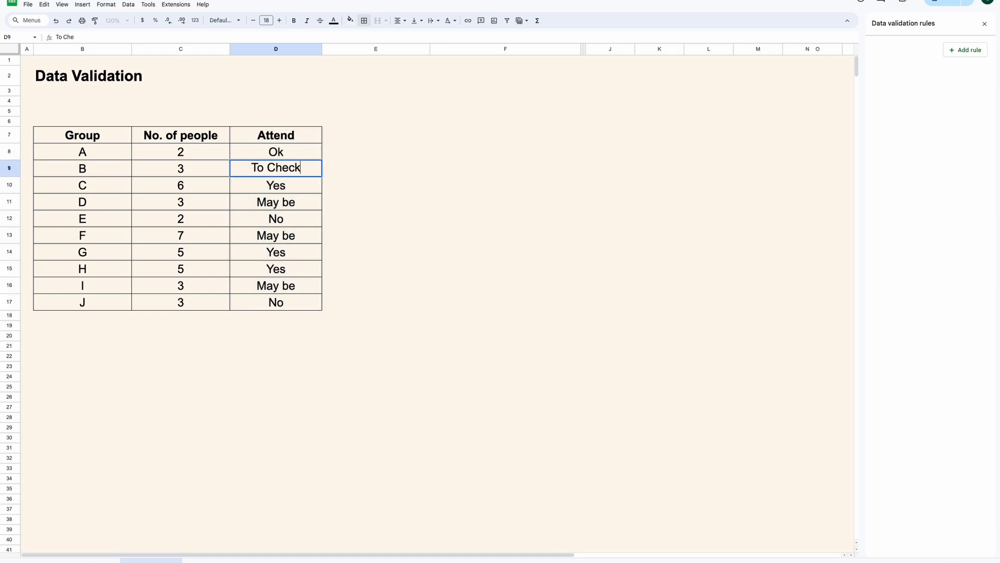
pyautogui.press('Return')
pyautogui.click(307, 155)
pyautogui.hotkey('ctrl', 'z')
pyautogui.hotkey('ctrl', 'z')
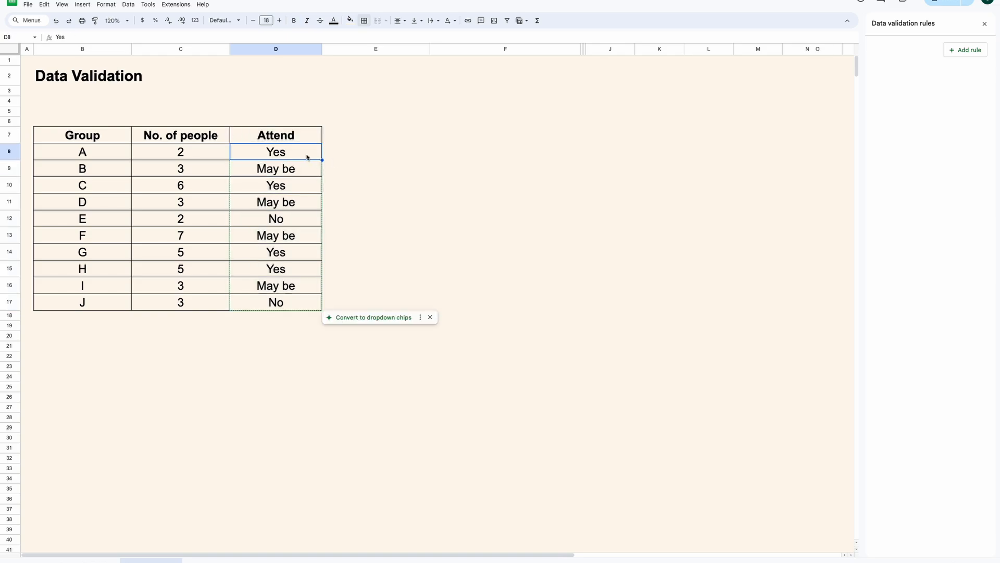
# - Add a Dropdown data validation rule to the Attend cells D8:D17 with the items May be, No and Yes
pyautogui.keyDown('shift'); pyautogui.click(307, 304); pyautogui.keyUp('shift')
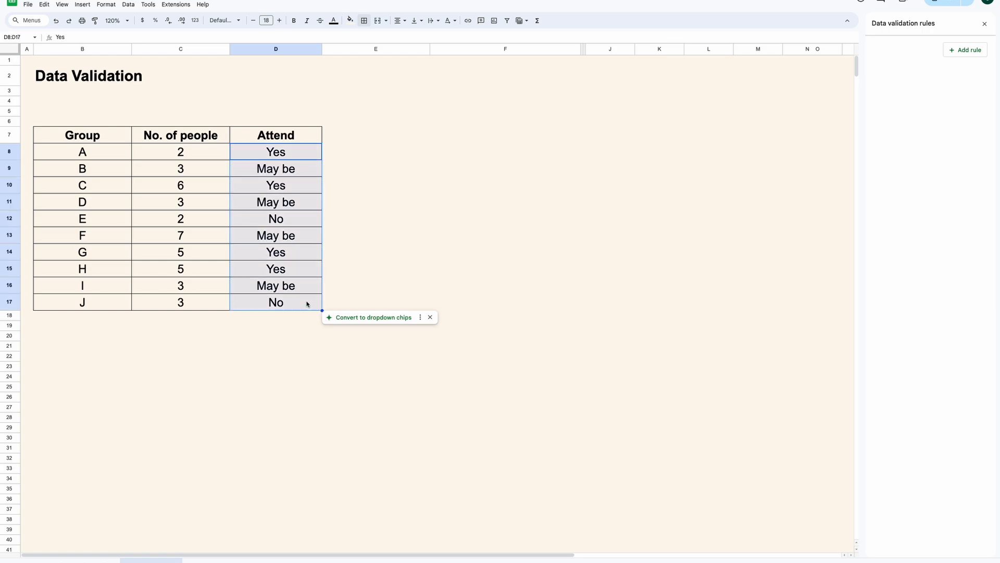
pyautogui.click(128, 4)
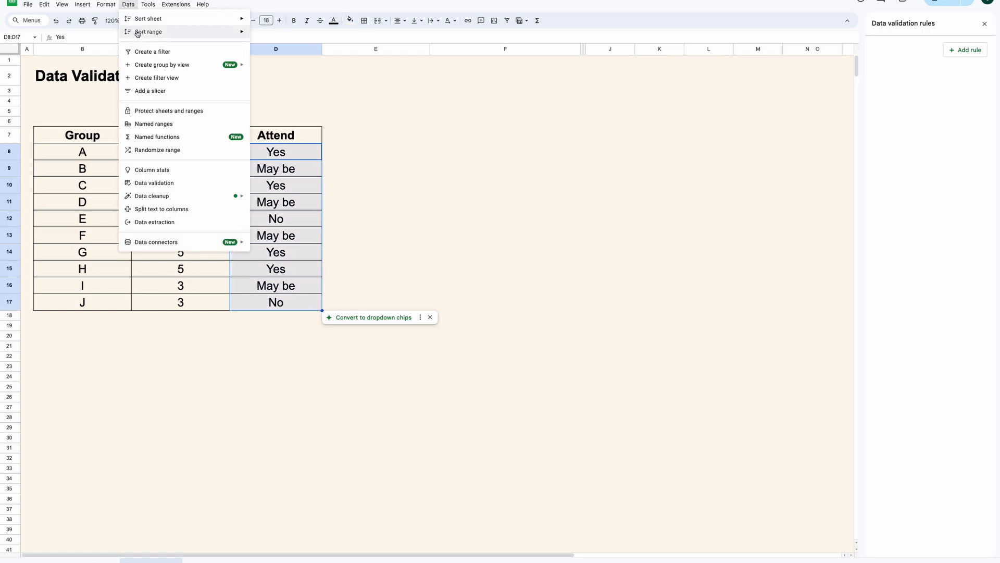
pyautogui.click(190, 186)
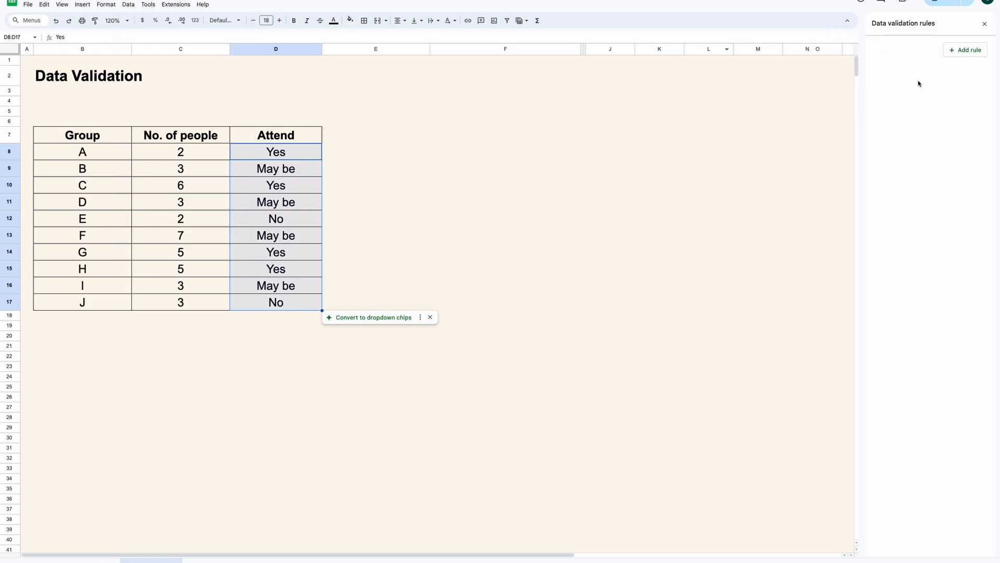
pyautogui.click(964, 50)
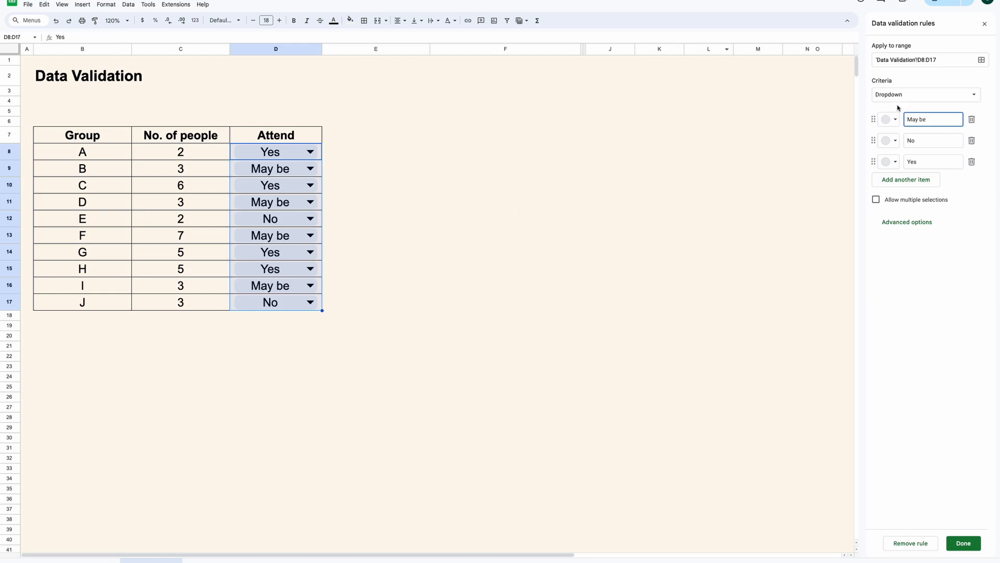
pyautogui.click(981, 60)
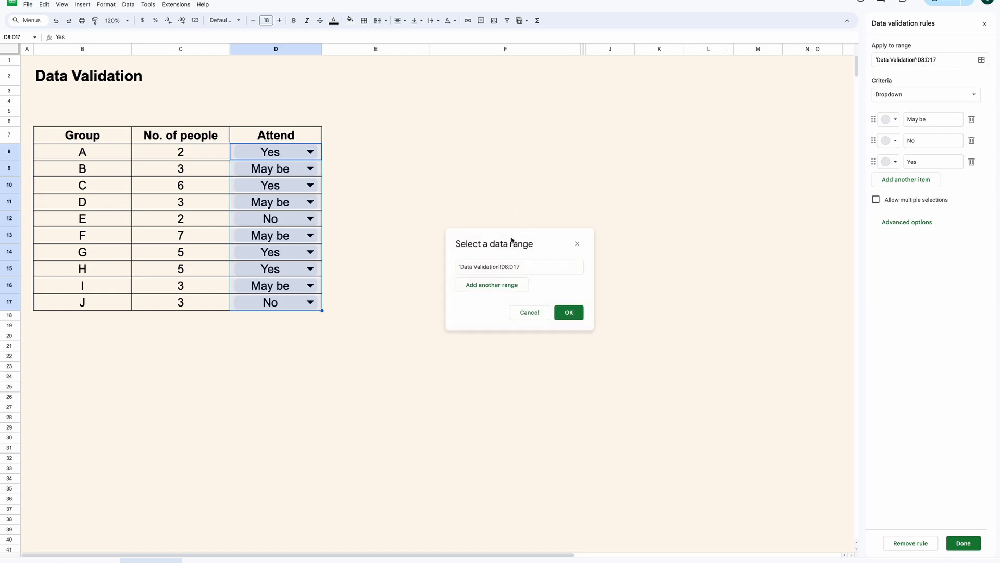
pyautogui.click(573, 314)
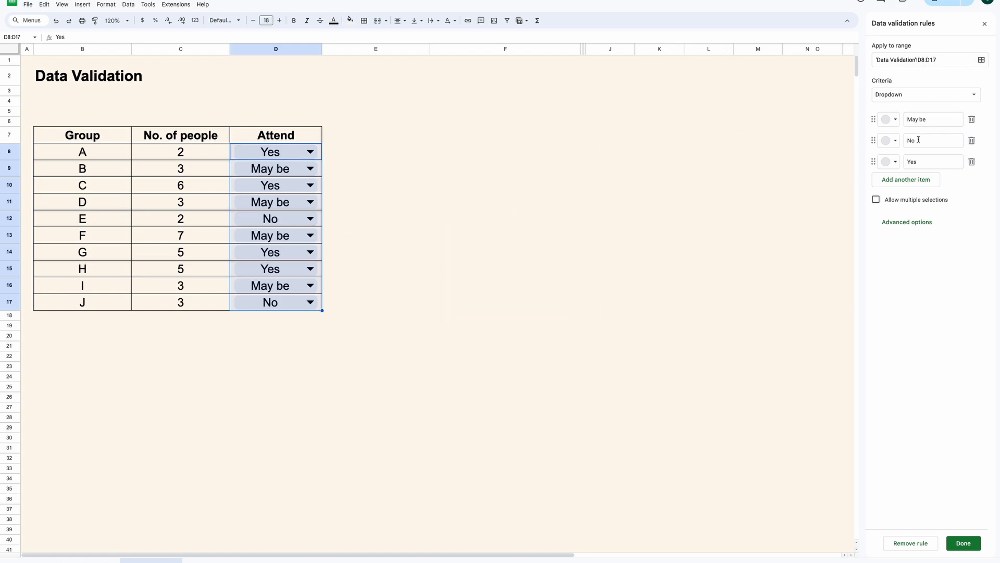
pyautogui.click(972, 95)
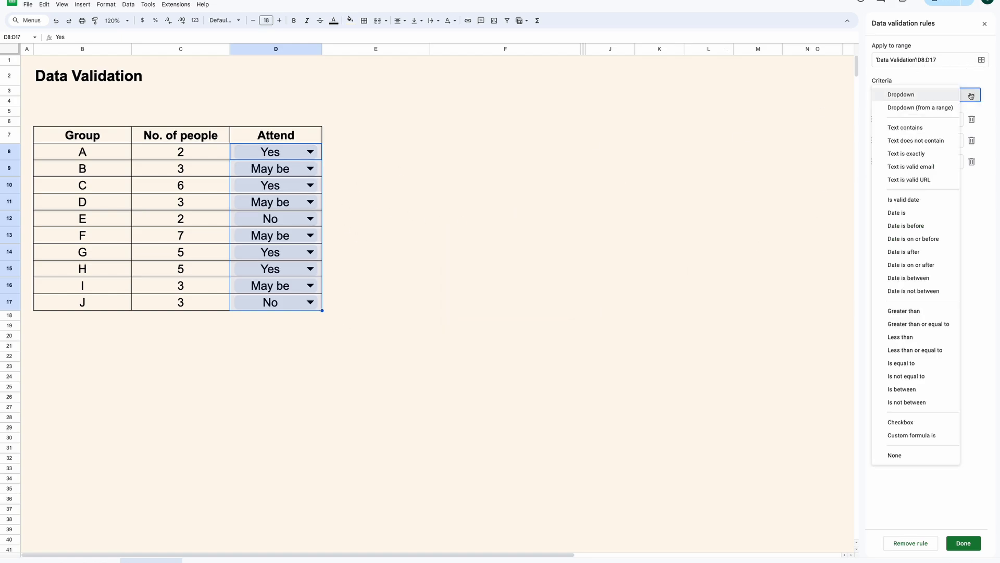
pyautogui.click(938, 98)
pyautogui.click(935, 120)
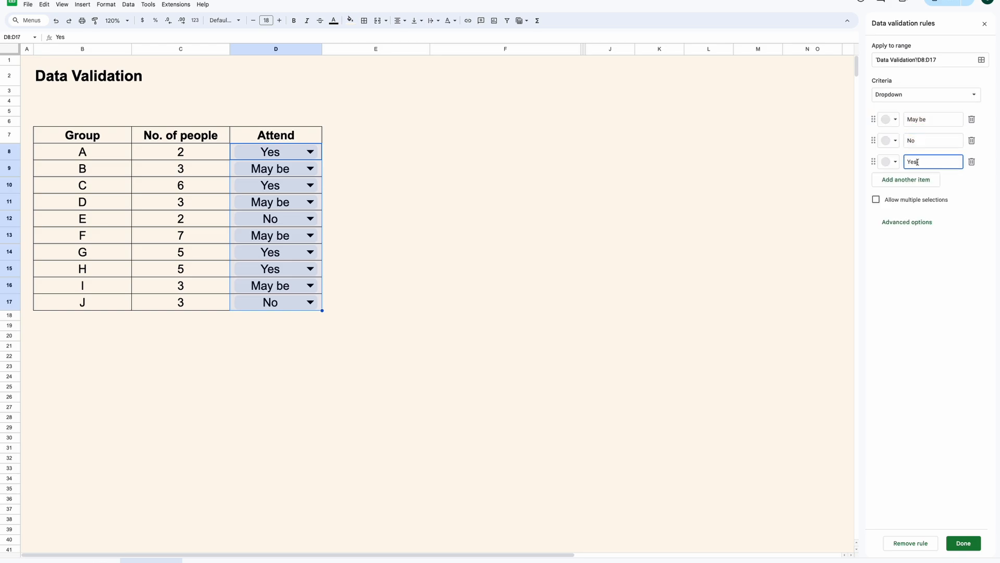
# - Color the dropdown item May be yellow, No red and Yes light blue, and save the rule
pyautogui.click(892, 120)
pyautogui.click(933, 150)
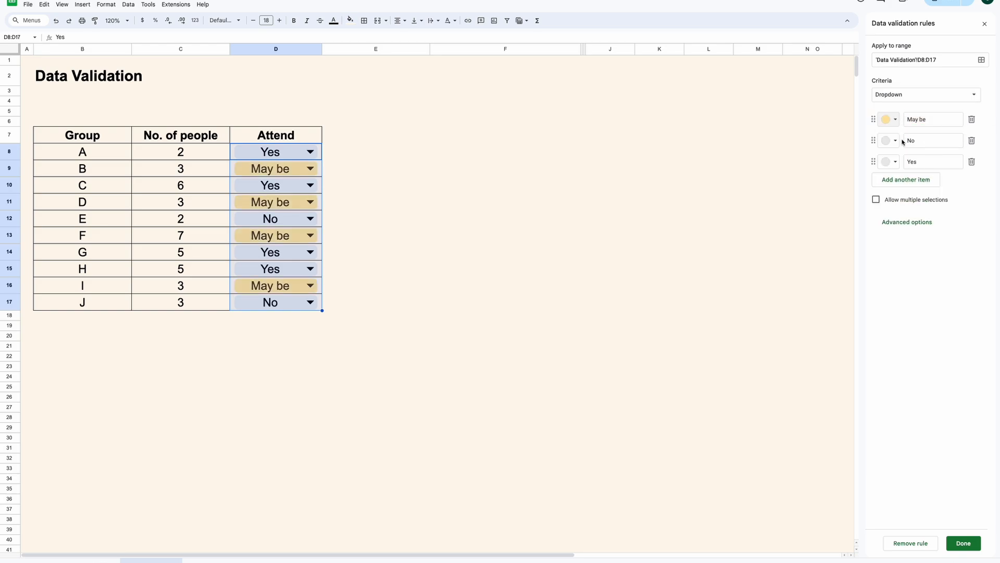
pyautogui.click(895, 140)
pyautogui.click(905, 171)
pyautogui.click(892, 161)
pyautogui.click(959, 192)
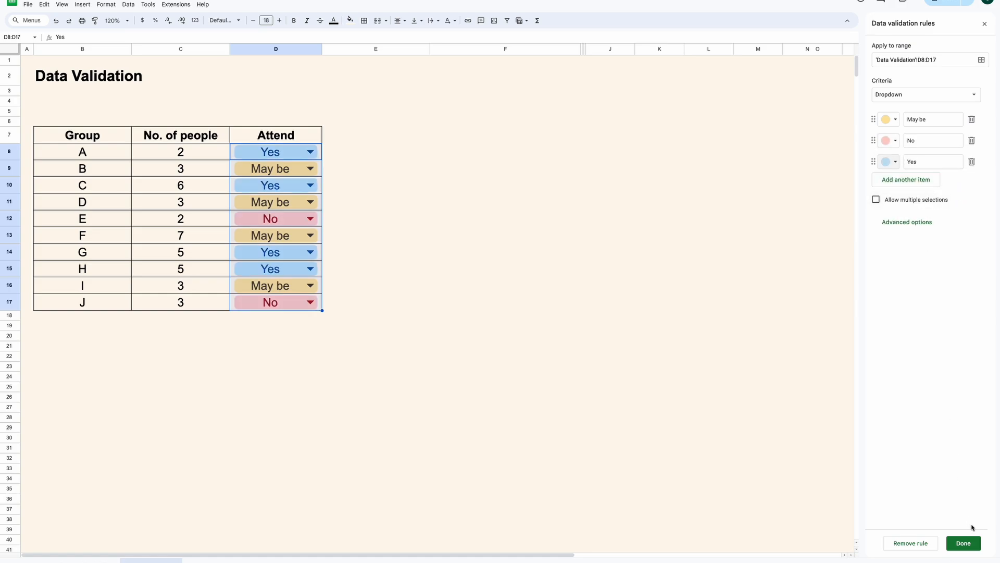
pyautogui.click(964, 543)
pyautogui.click(376, 187)
# - Use the Attend dropdowns to set group A to No, group B to Yes and group D to No
pyautogui.click(306, 155)
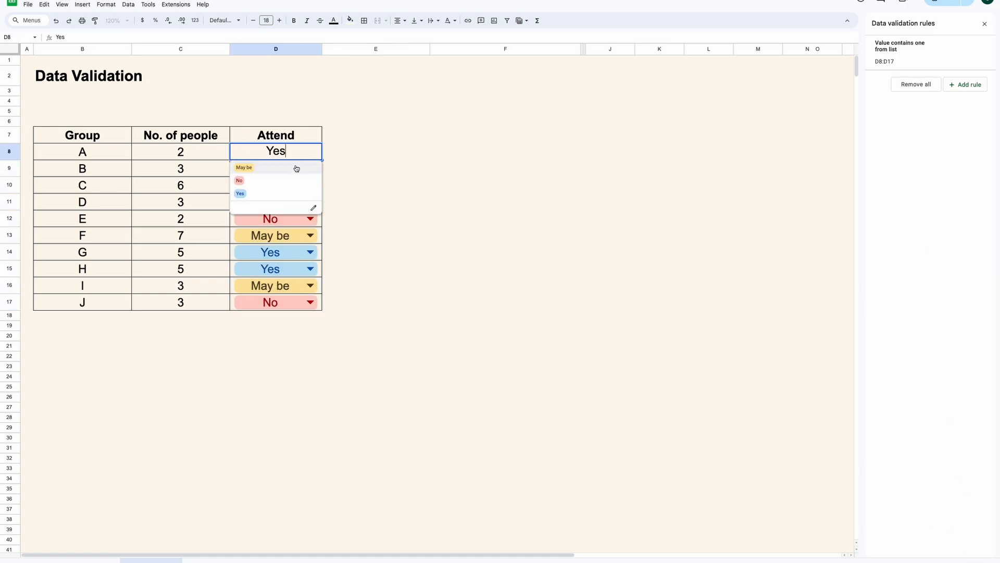
pyautogui.click(284, 182)
pyautogui.click(309, 168)
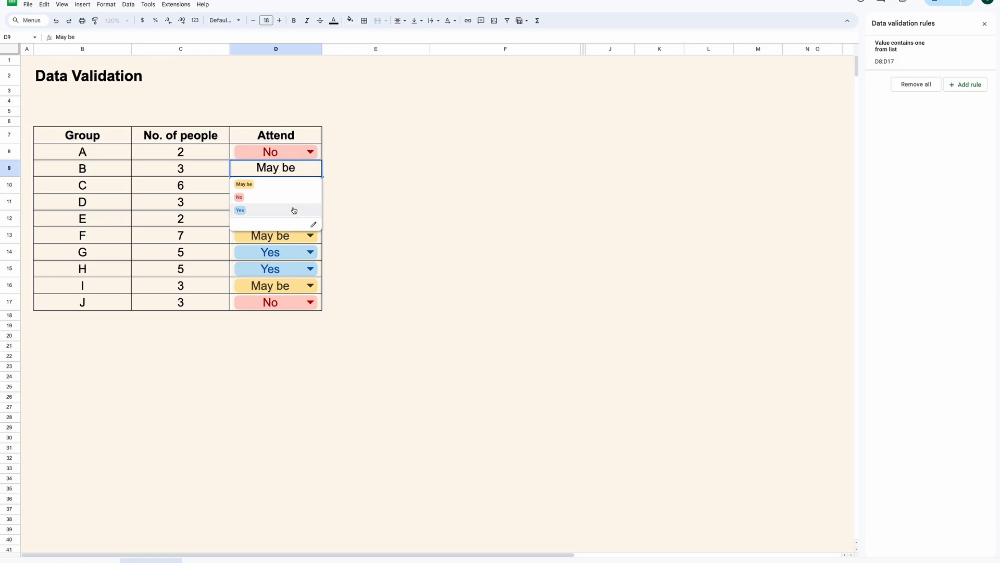
pyautogui.click(302, 207)
pyautogui.click(311, 201)
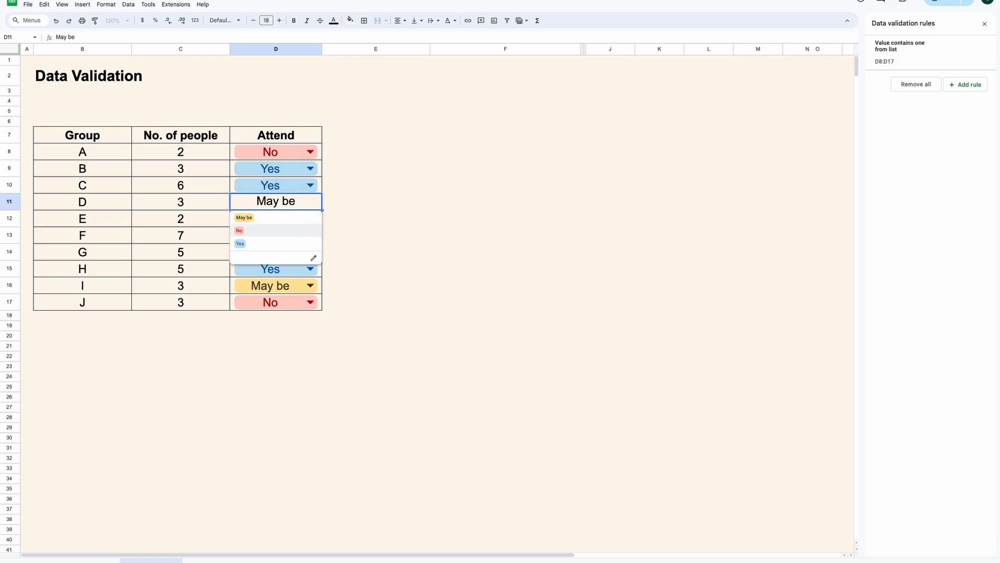
pyautogui.click(313, 226)
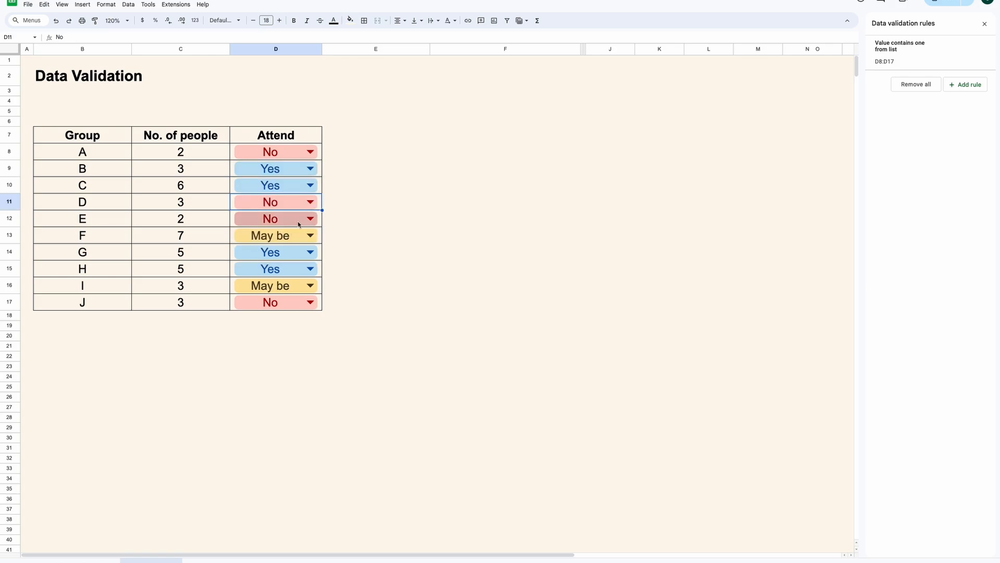
# - Test the Attend rule by trying to enter Ok in D11, read the message and dismiss it
pyautogui.write('Ok')
pyautogui.press('Return')
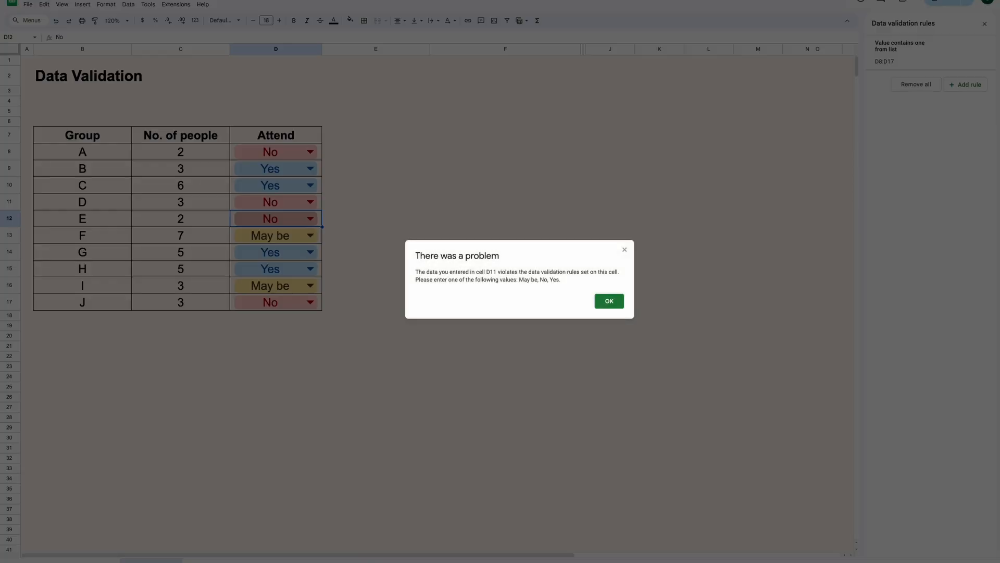
pyautogui.moveTo(486, 280); pyautogui.dragTo(558, 279)
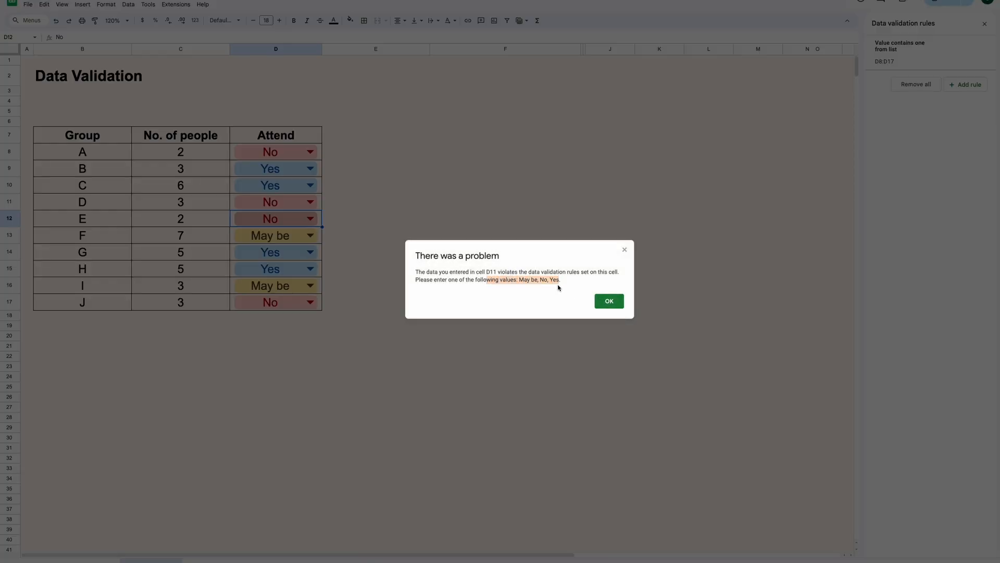
pyautogui.click(607, 301)
pyautogui.click(399, 246)
# - Add a data validation rule to the No. of people cells C8:C17 with the Greater than criterion
pyautogui.click(225, 151)
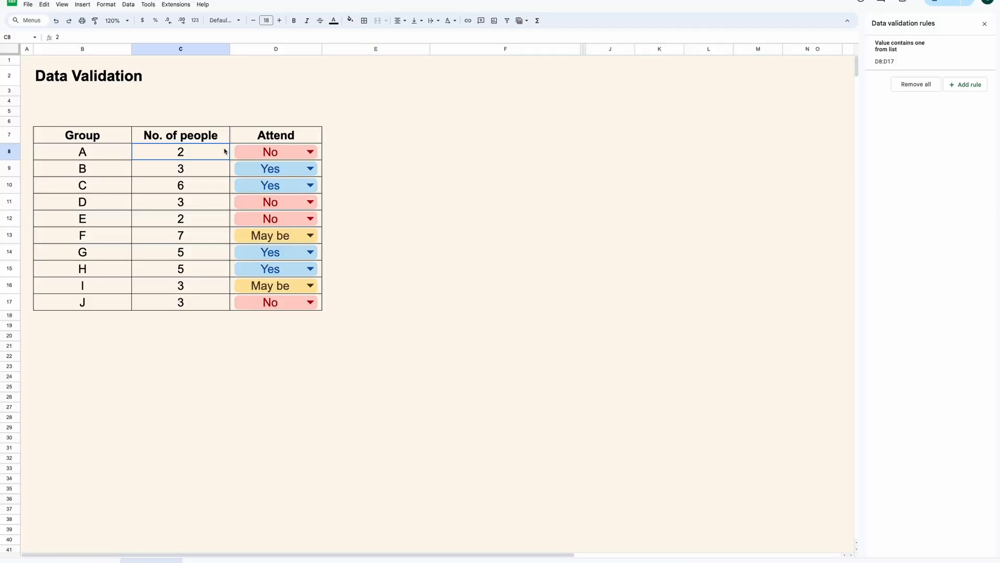
pyautogui.keyDown('shift'); pyautogui.click(204, 295); pyautogui.keyUp('shift')
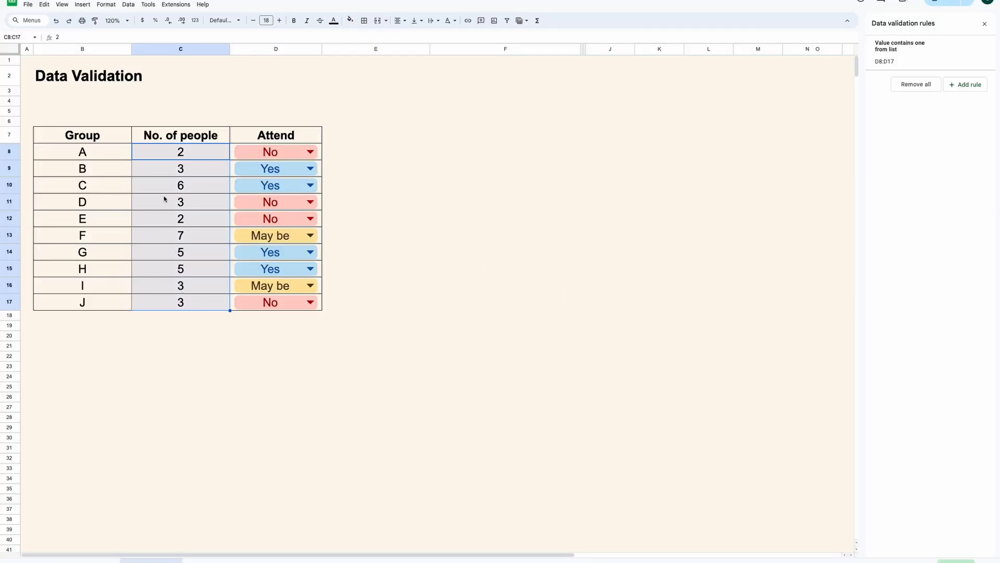
pyautogui.click(128, 4)
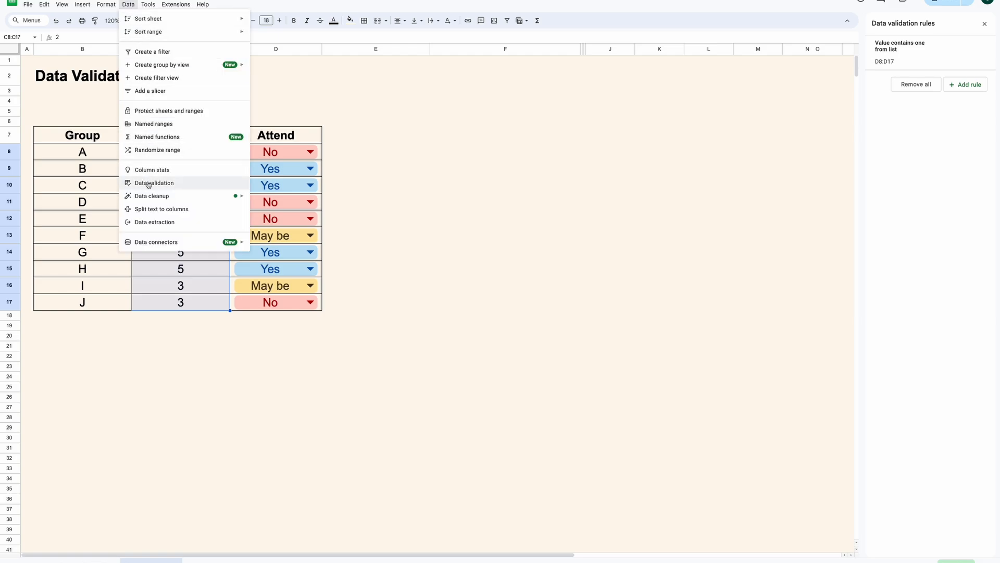
pyautogui.click(174, 191)
pyautogui.click(964, 84)
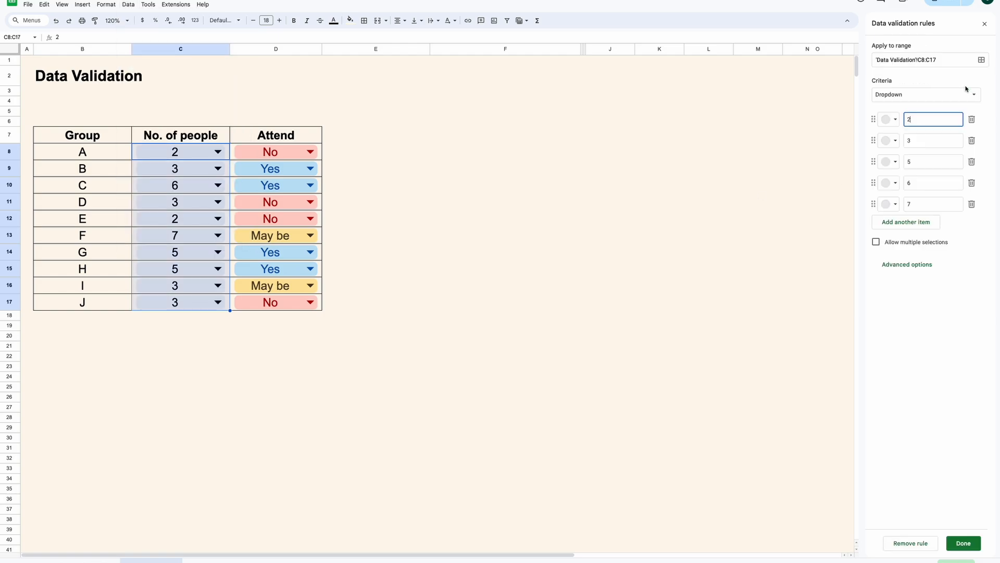
pyautogui.click(950, 98)
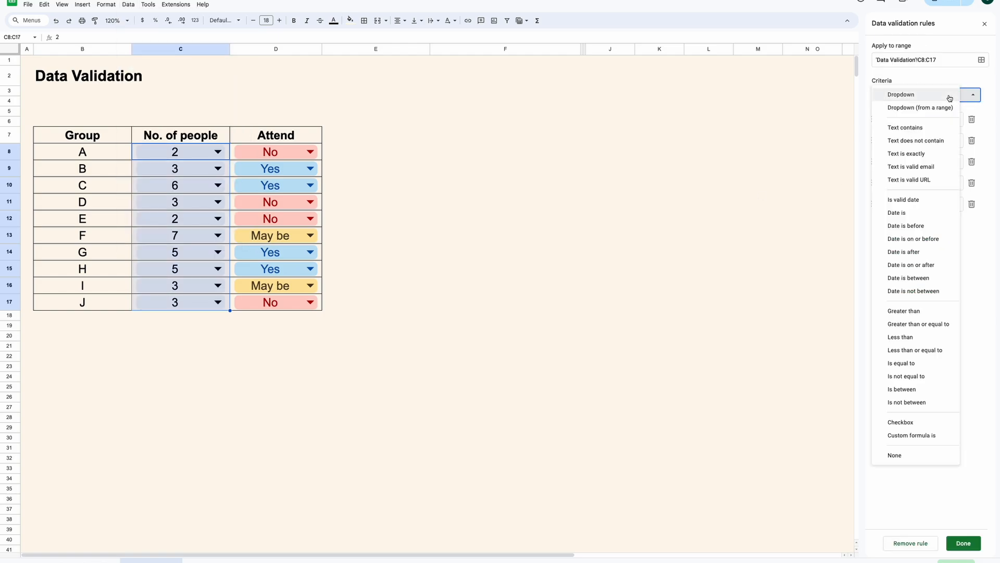
pyautogui.click(923, 313)
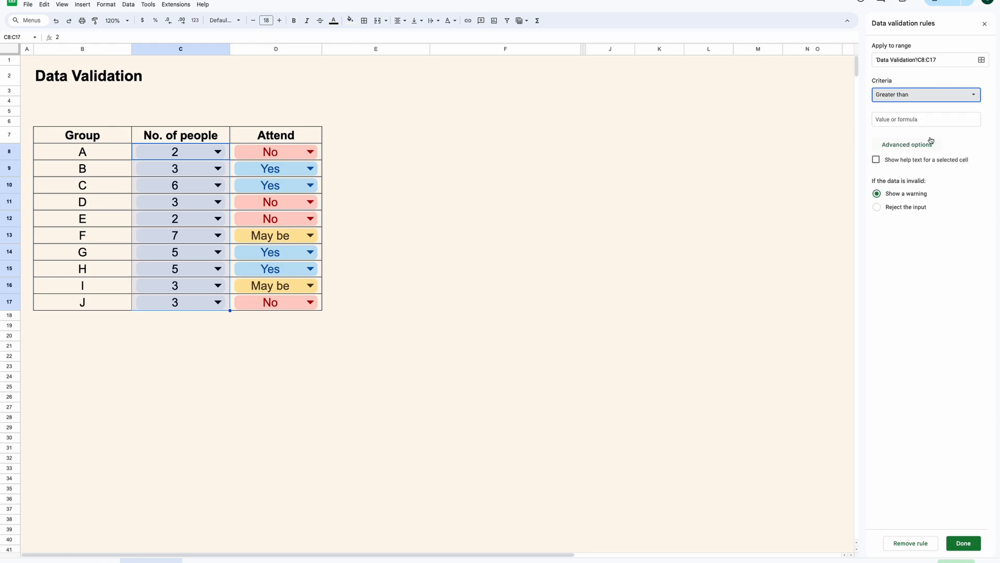
# - Set the rule's comparison value to 0, make it reject invalid input, and save the rule
pyautogui.click(895, 123)
pyautogui.write('0')
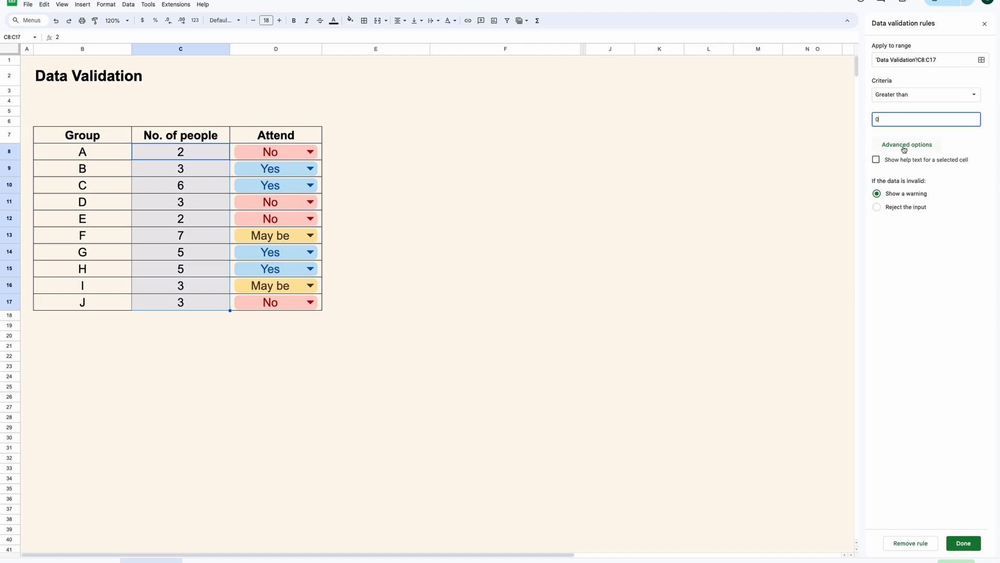
pyautogui.click(878, 208)
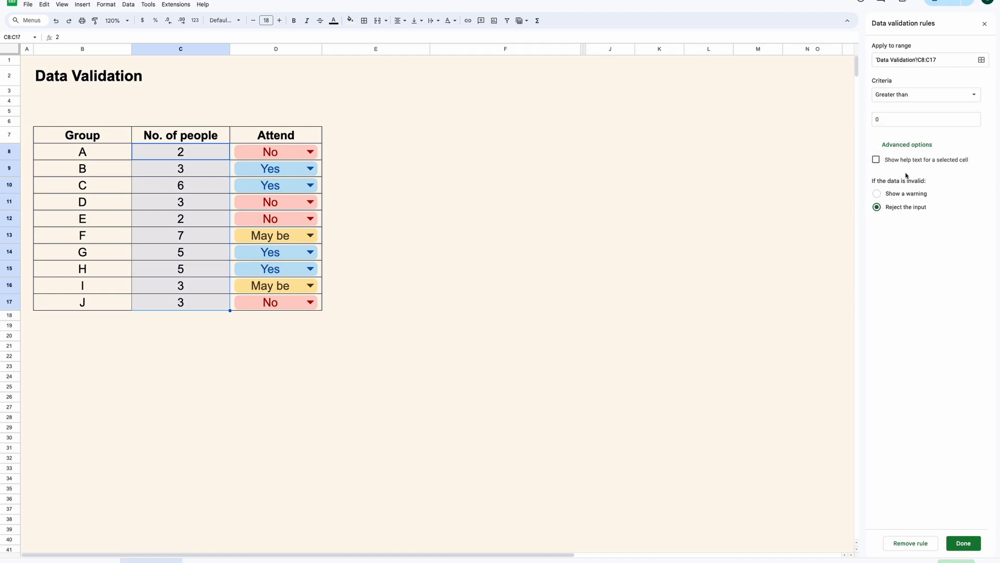
pyautogui.click(963, 543)
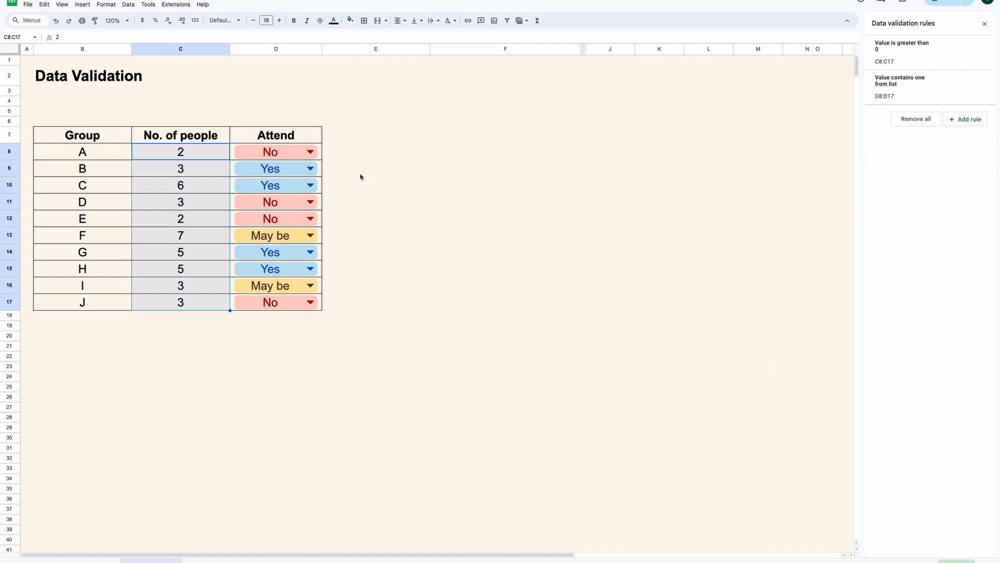
# - Test the No. of people rule by trying to enter 0 in C9, read the message and dismiss it
pyautogui.click(214, 168)
pyautogui.write('0')
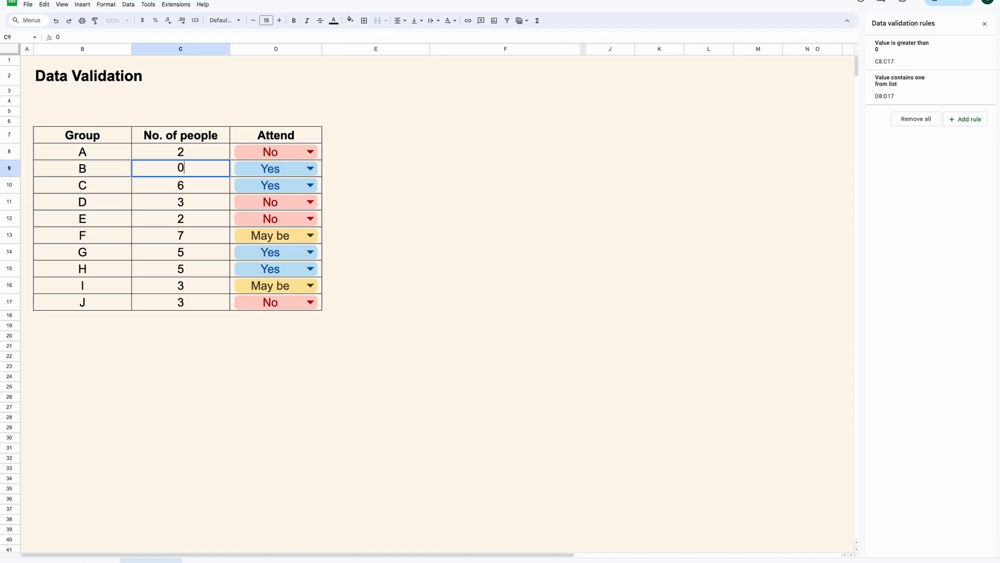
pyautogui.press('Return')
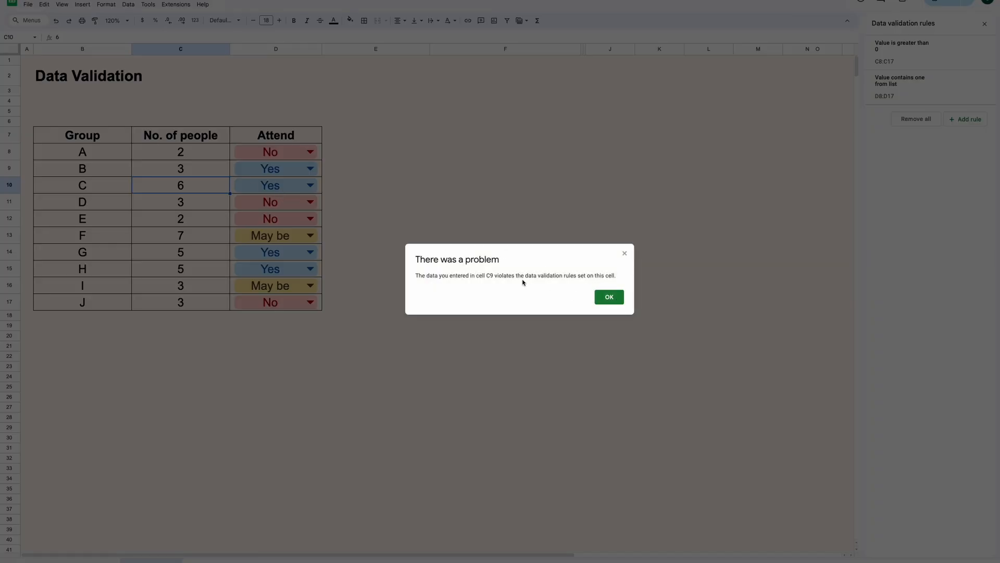
pyautogui.moveTo(421, 276); pyautogui.dragTo(563, 278)
pyautogui.click(612, 298)
pyautogui.click(213, 207)
# - Add a Reply Date header in E7 and apply all borders to E7:E17
pyautogui.click(375, 134)
pyautogui.write('Reply Date')
pyautogui.press('Return')
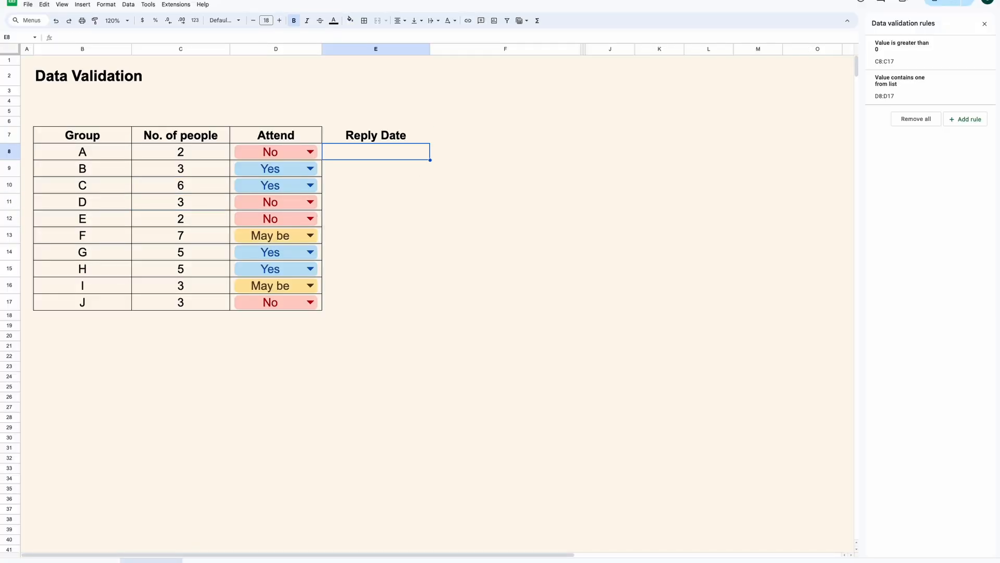
pyautogui.moveTo(405, 141); pyautogui.dragTo(392, 301)
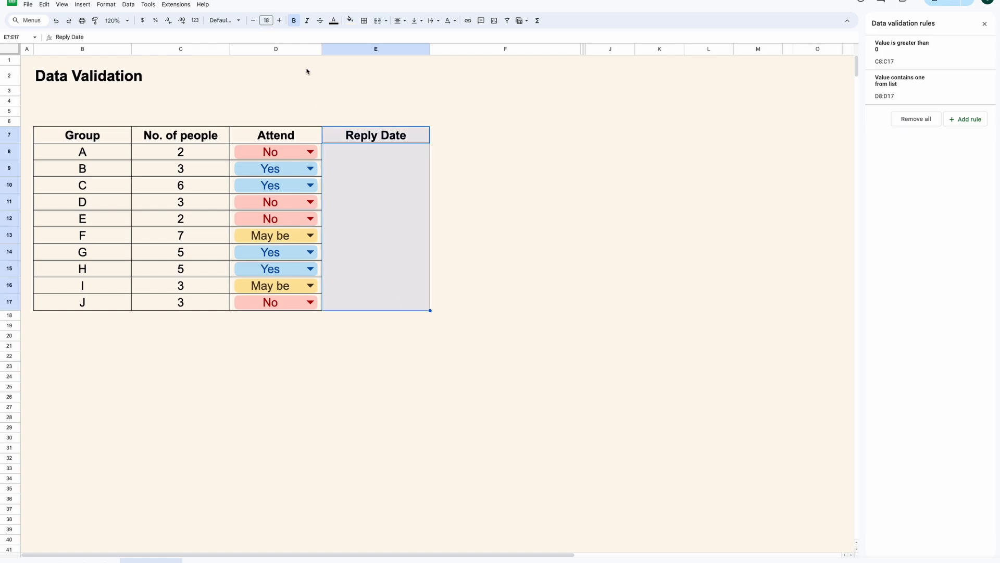
pyautogui.click(367, 20)
pyautogui.click(371, 38)
# - Add a data validation rule to the Reply Date cells E8:E17 with the Date is on or before criterion
pyautogui.click(396, 156)
pyautogui.keyDown('shift'); pyautogui.click(401, 306); pyautogui.keyUp('shift')
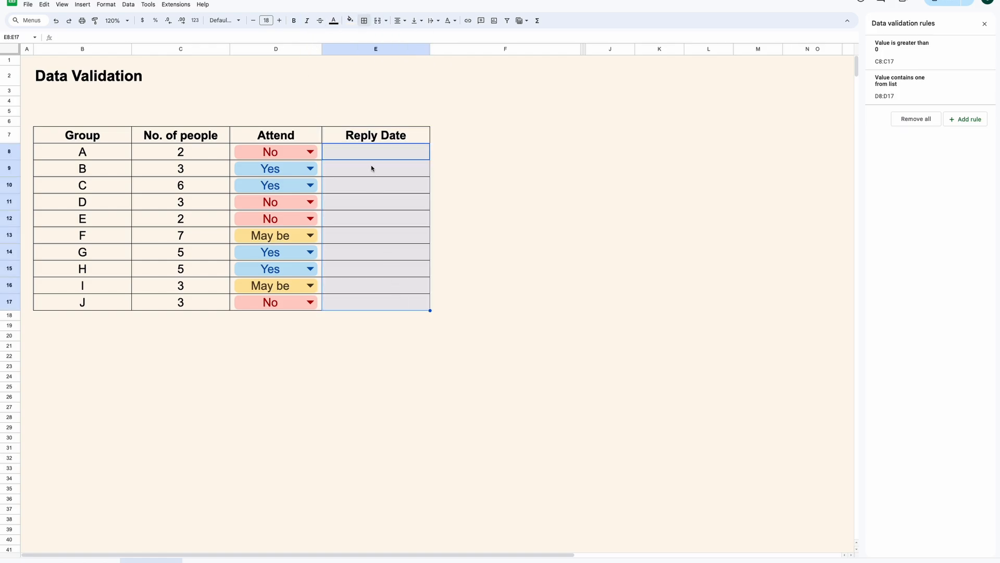
pyautogui.click(128, 4)
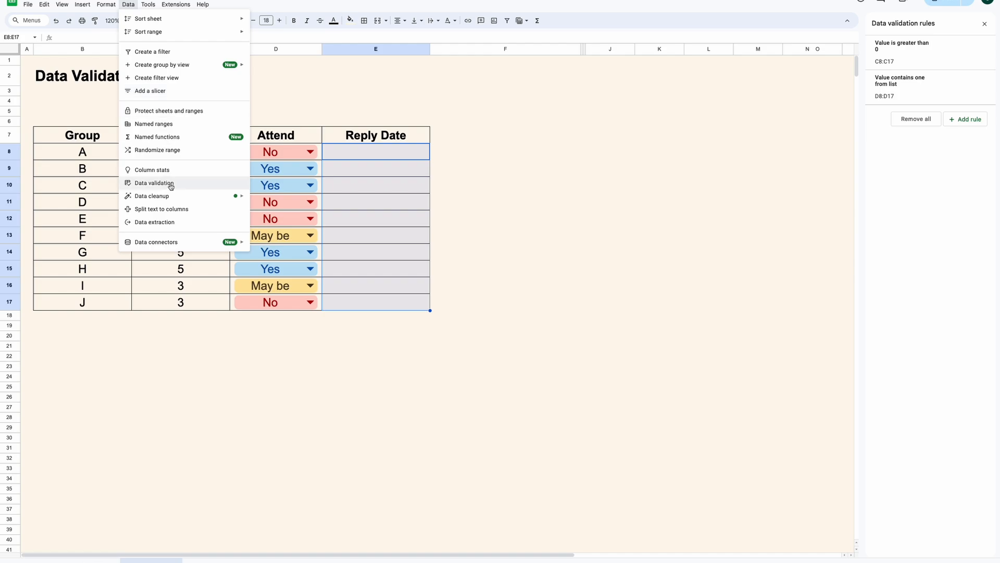
pyautogui.click(967, 119)
pyautogui.click(953, 98)
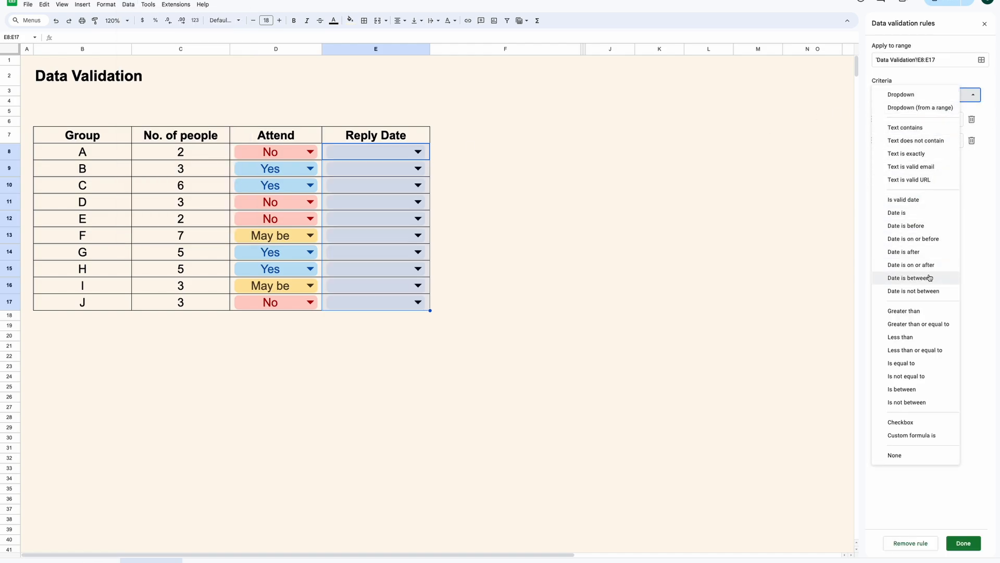
pyautogui.click(927, 239)
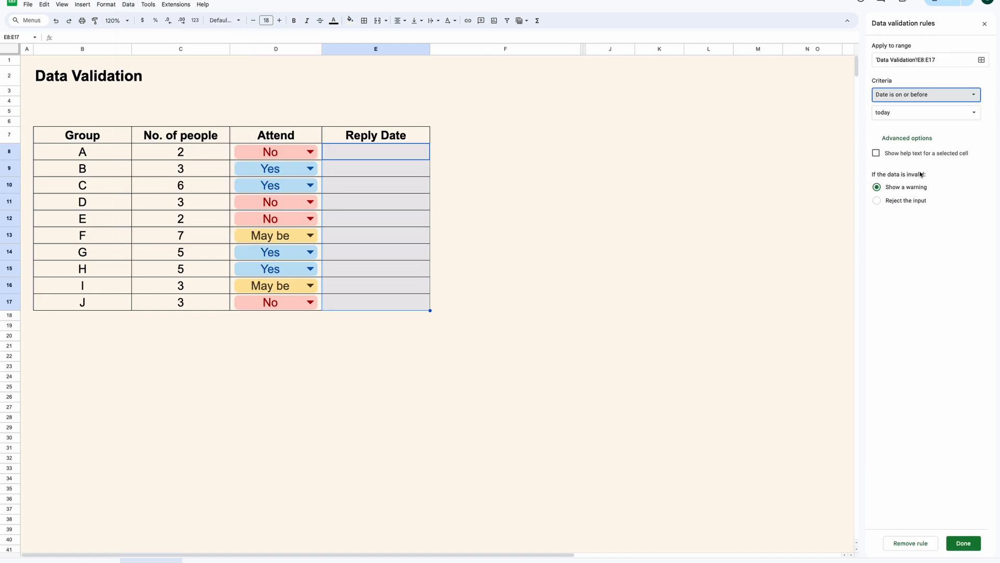
# - Set the rule's limit to the exact date 10/31/2024, make it reject invalid input, and save the rule
pyautogui.click(912, 115)
pyautogui.click(901, 205)
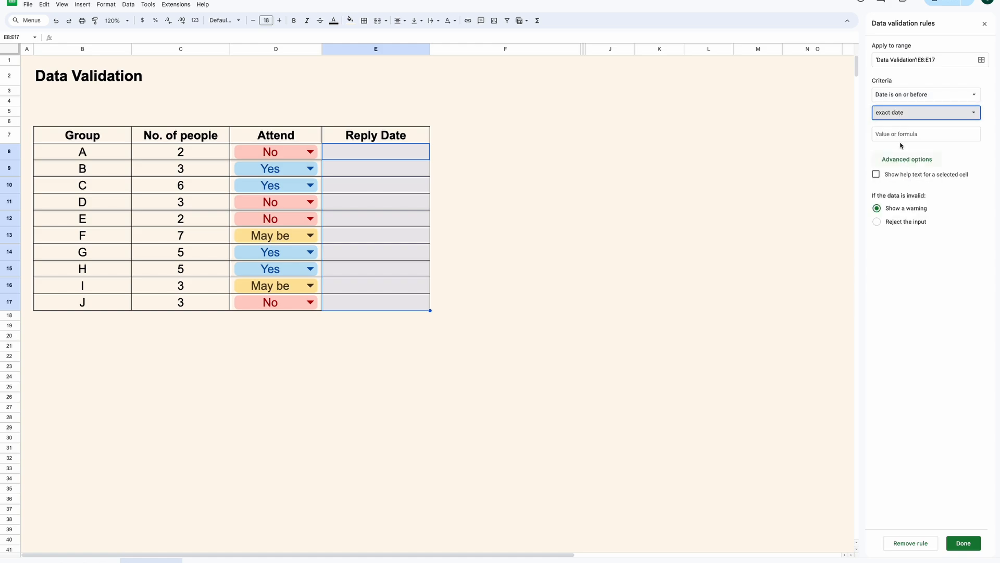
pyautogui.click(898, 132)
pyautogui.write('10/31/2024')
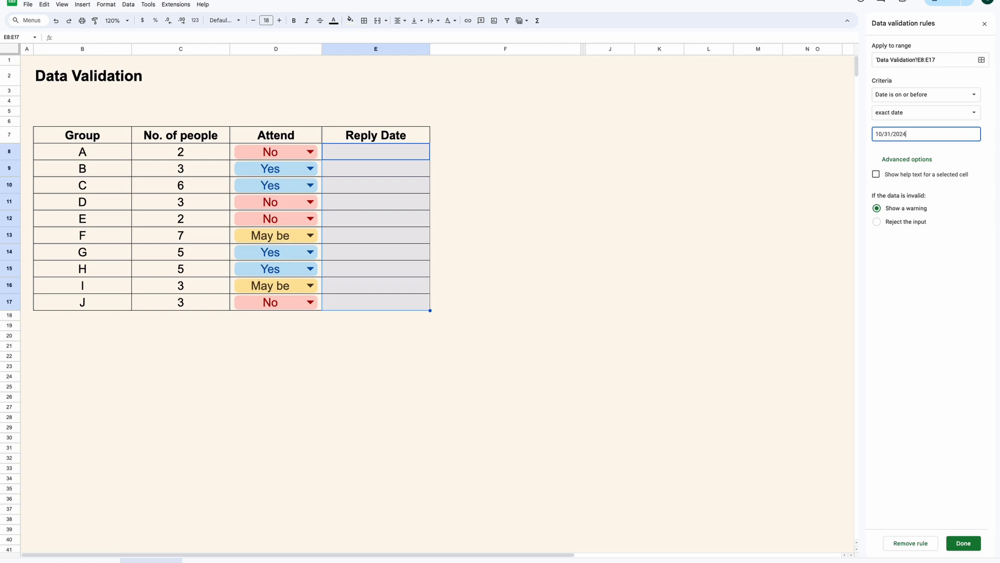
pyautogui.click(877, 223)
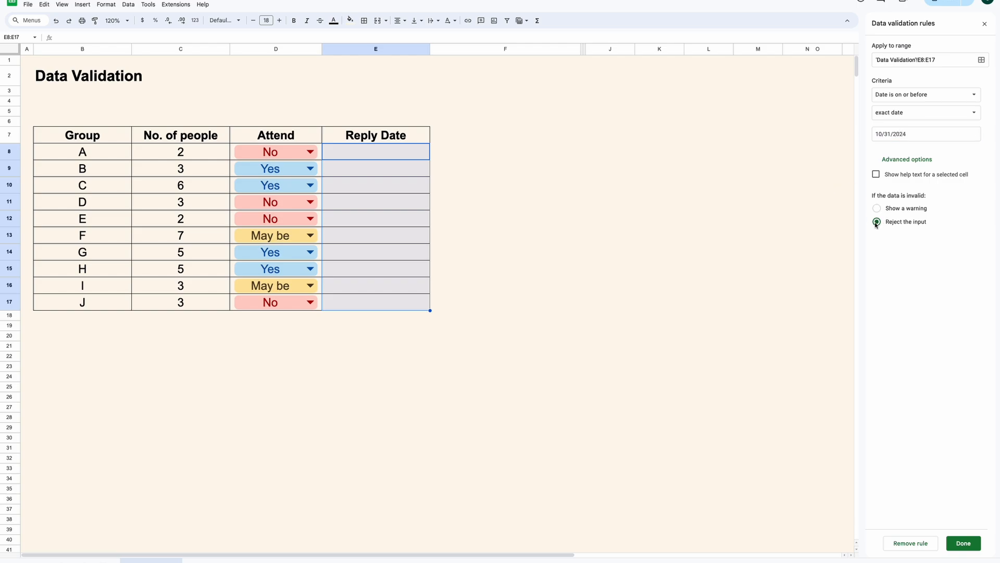
pyautogui.click(955, 536)
# - Pick 10/30/2024 from the calendar as group A's reply date in E8
pyautogui.click(357, 155)
pyautogui.doubleClick(370, 157)
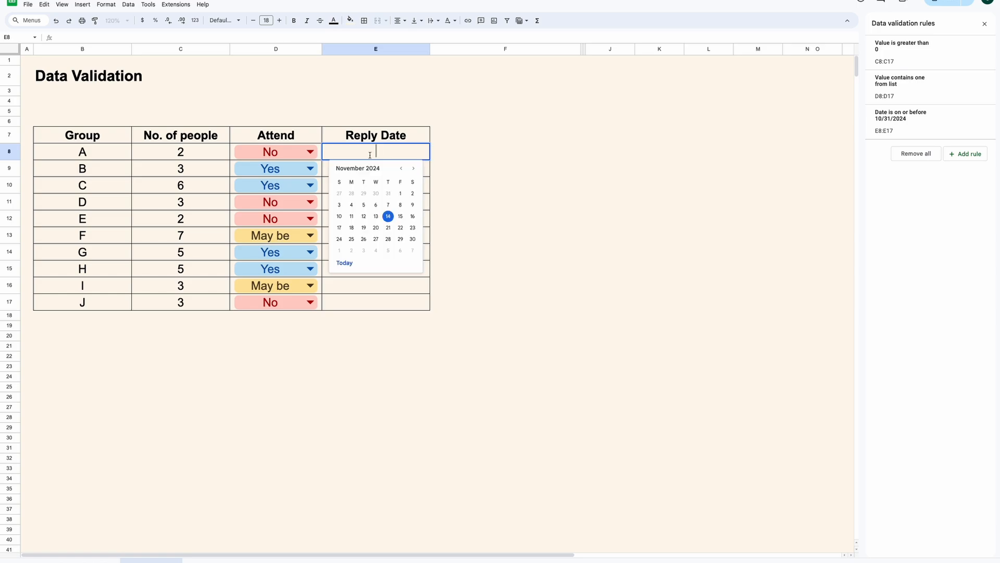
pyautogui.click(402, 168)
pyautogui.click(376, 238)
# - Test the Reply Date rule by trying to pick 11/1/2024 in E9, and dismiss the message
pyautogui.doubleClick(395, 170)
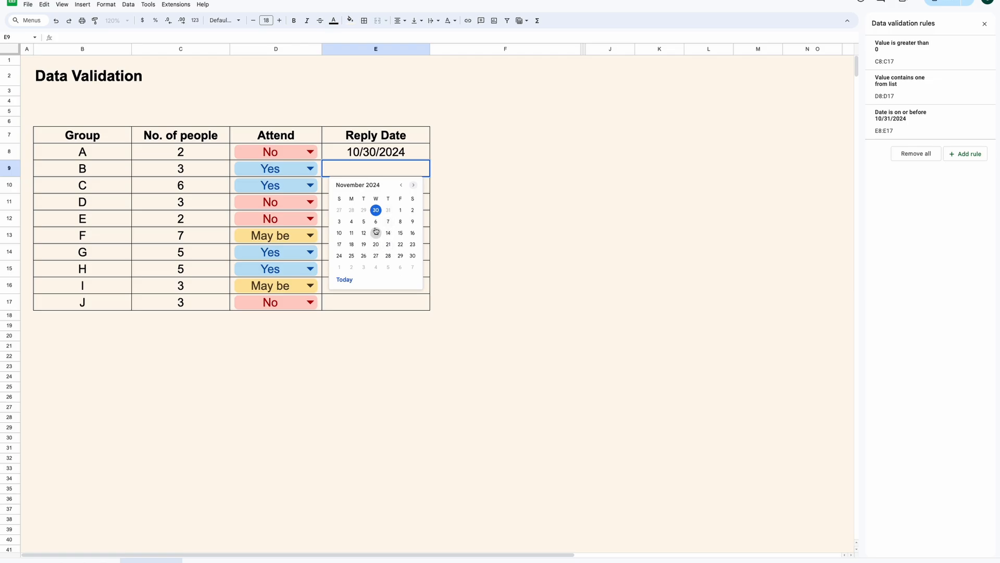
pyautogui.click(400, 210)
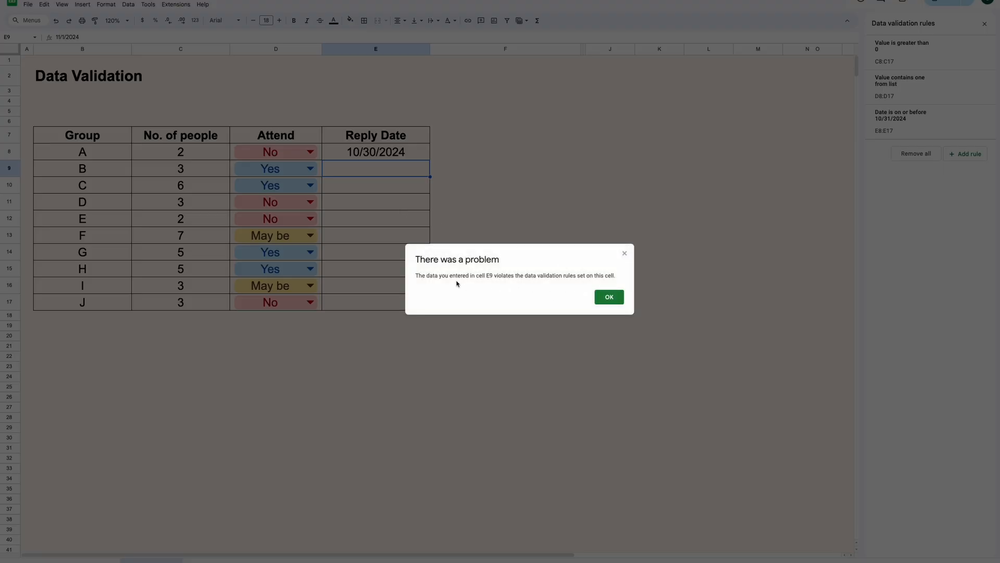
pyautogui.click(607, 296)
# - Pick 10/31/2024 as group B's reply date in E9 and 10/30/2024 as group C's in E10
pyautogui.doubleClick(417, 169)
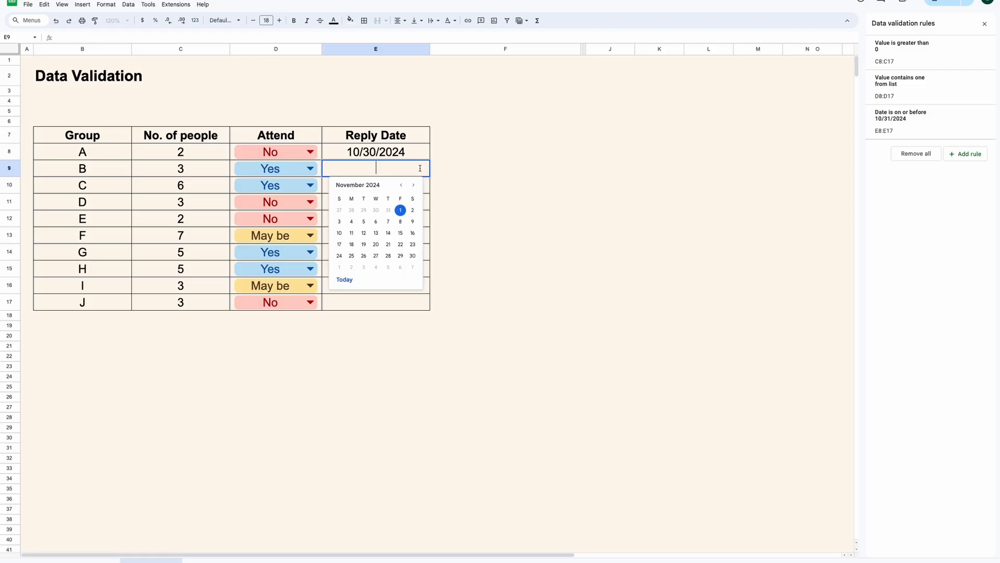
pyautogui.click(401, 185)
pyautogui.click(388, 255)
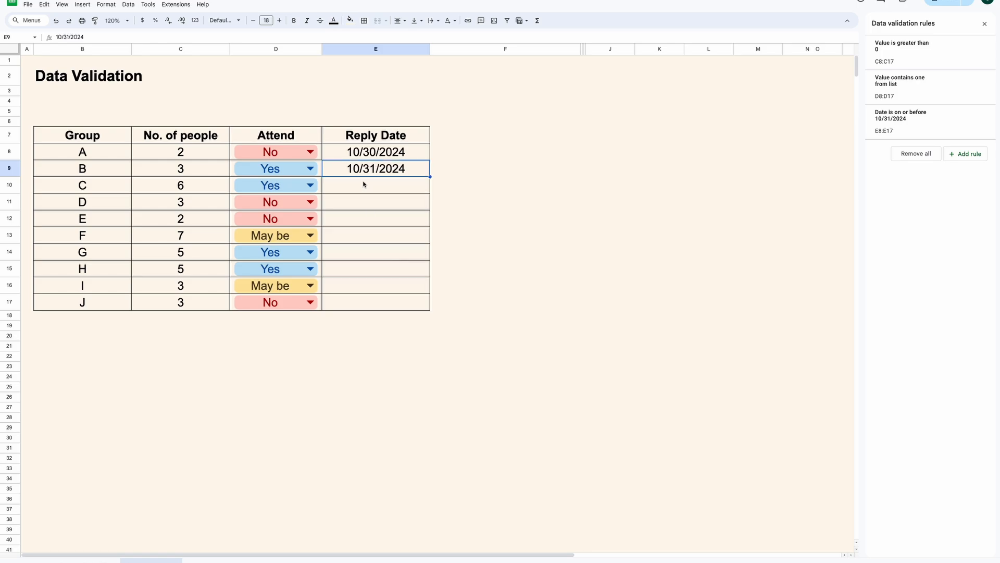
pyautogui.doubleClick(411, 188)
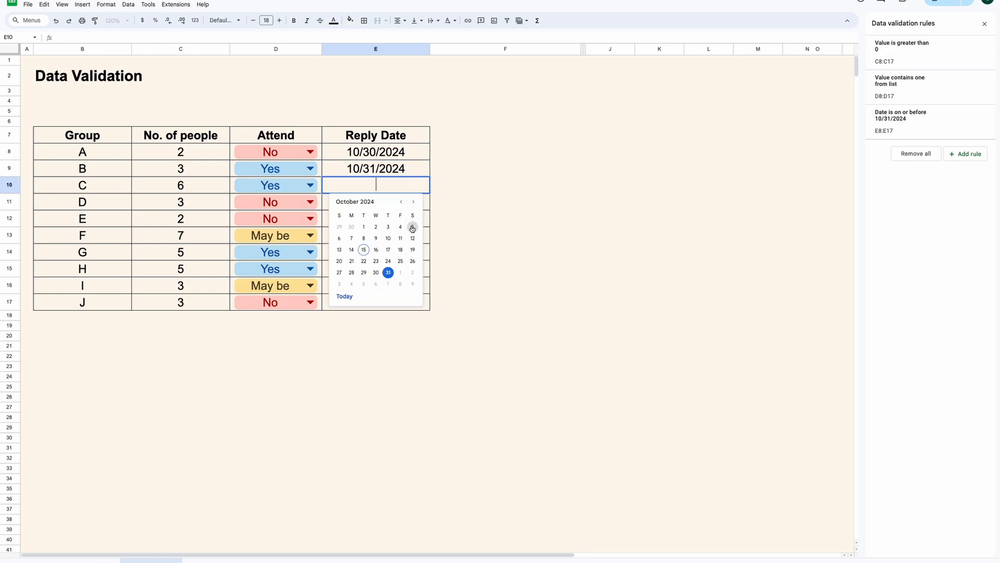
pyautogui.click(379, 271)
# - Test the Reply Date rule again by trying to pick 11/4/2024 in E11, and dismiss the message
pyautogui.doubleClick(397, 206)
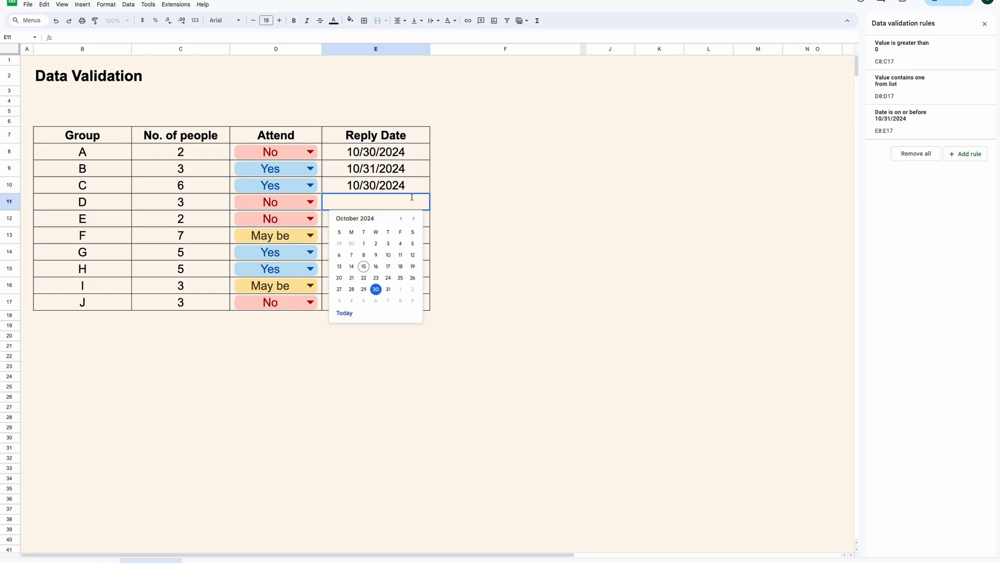
pyautogui.click(413, 218)
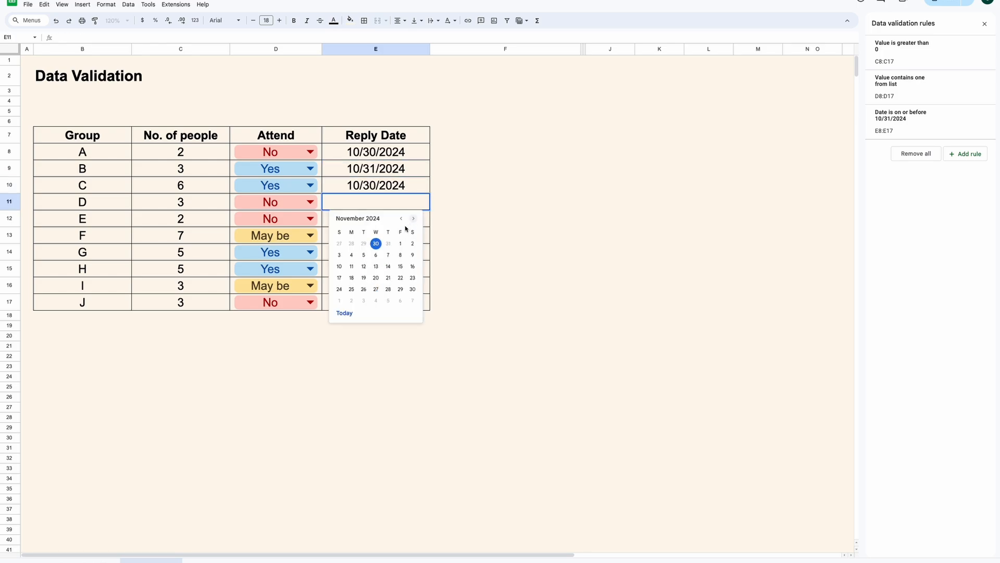
pyautogui.click(351, 255)
pyautogui.click(609, 296)
# - Copy group C's reply date from E10 into the remaining Reply Date cells down to E17
pyautogui.click(409, 188)
pyautogui.hotkey('ctrl', 'c')
pyautogui.keyDown('shift'); pyautogui.click(405, 303); pyautogui.keyUp('shift')
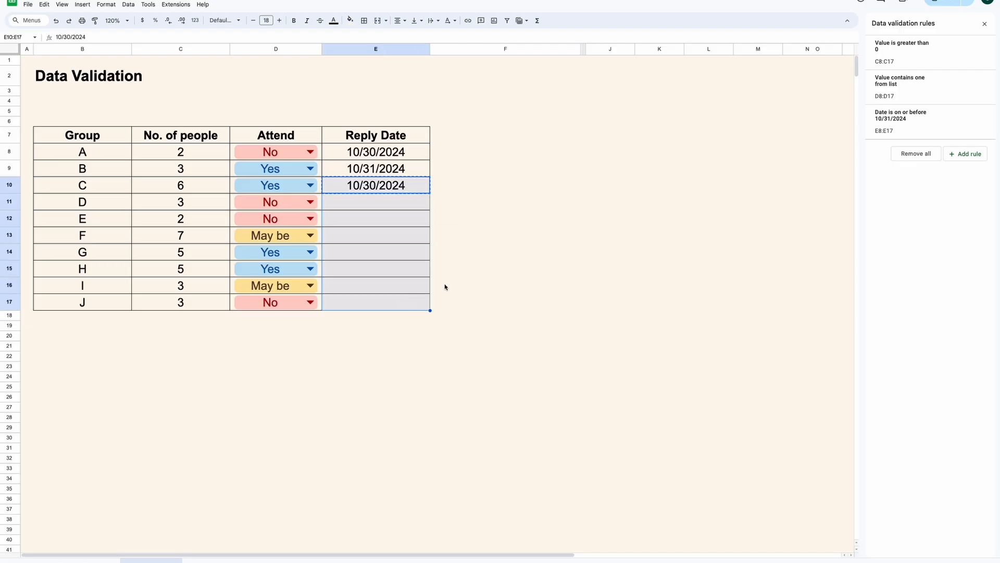
pyautogui.hotkey('ctrl', 'v')
pyautogui.click(443, 252)
# - Copy the group letters in B8:B17 to J8:J17 as a separate source list
pyautogui.click(573, 152)
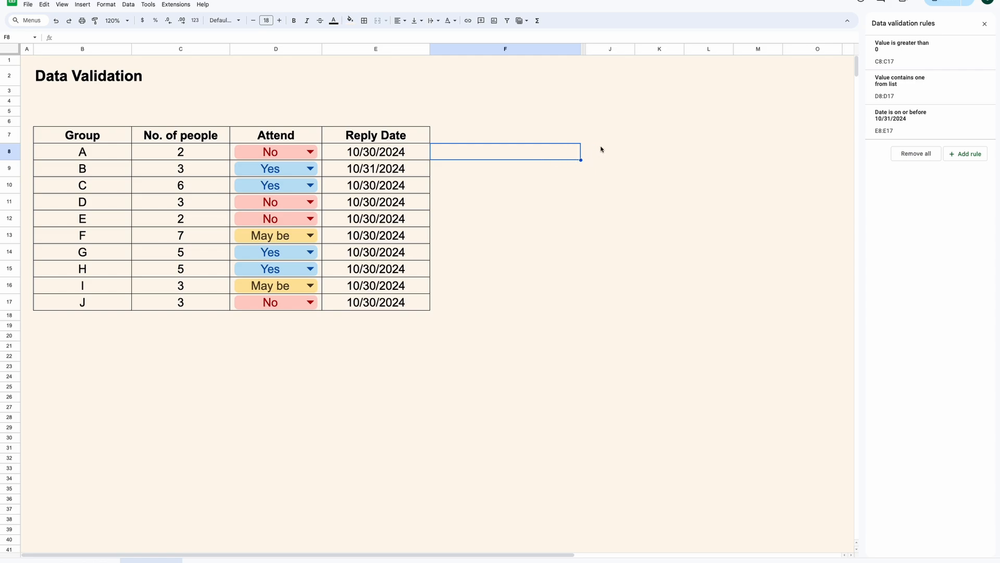
pyautogui.click(600, 150)
pyautogui.moveTo(123, 154); pyautogui.dragTo(103, 304)
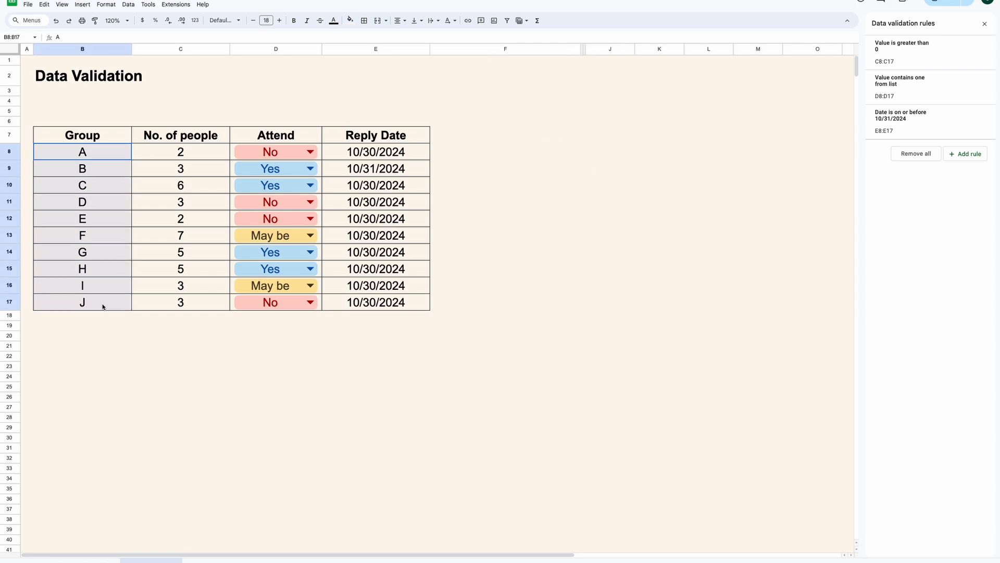
pyautogui.hotkey('ctrl', 'c')
pyautogui.click(542, 147)
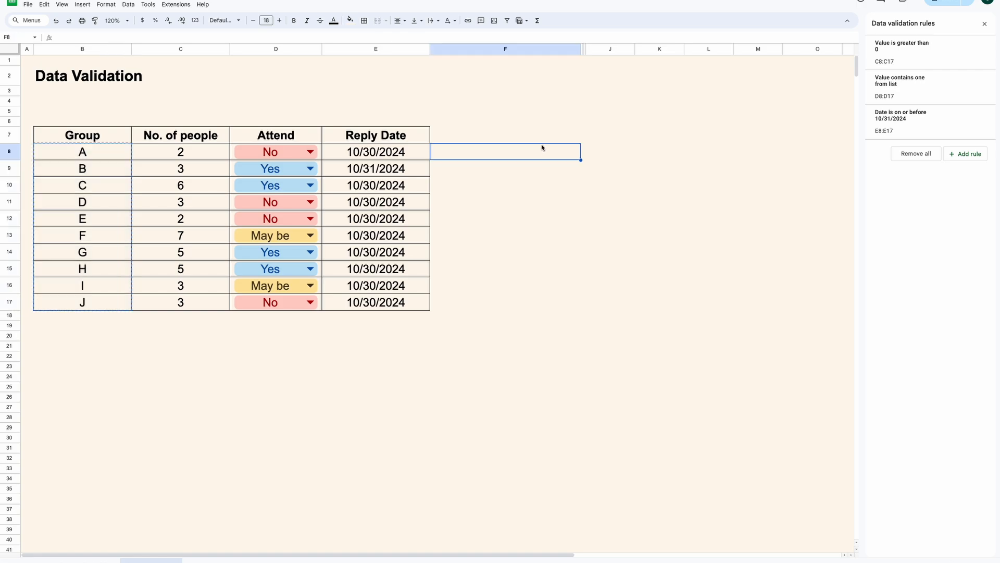
pyautogui.click(603, 152)
pyautogui.hotkey('ctrl', 'v')
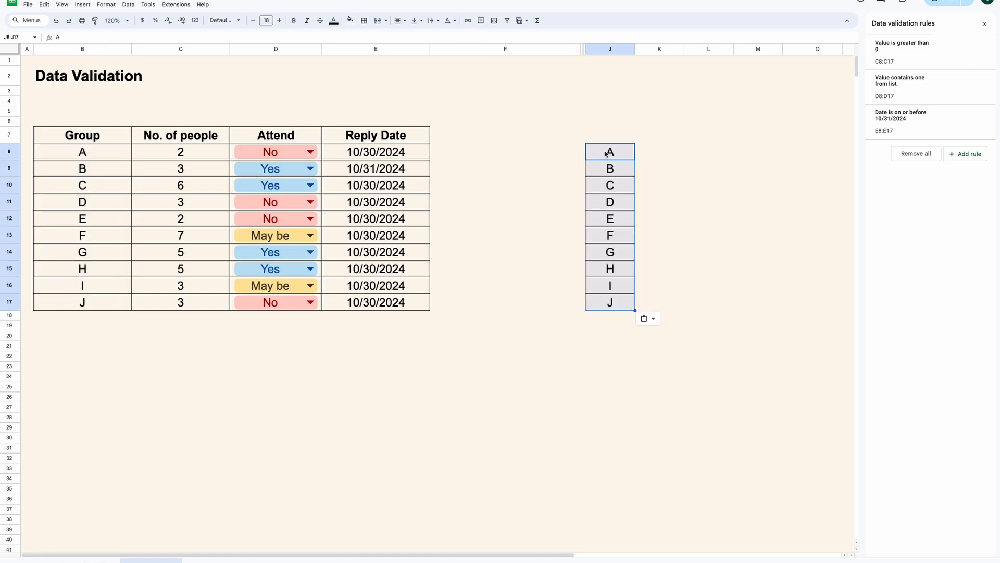
pyautogui.click(610, 133)
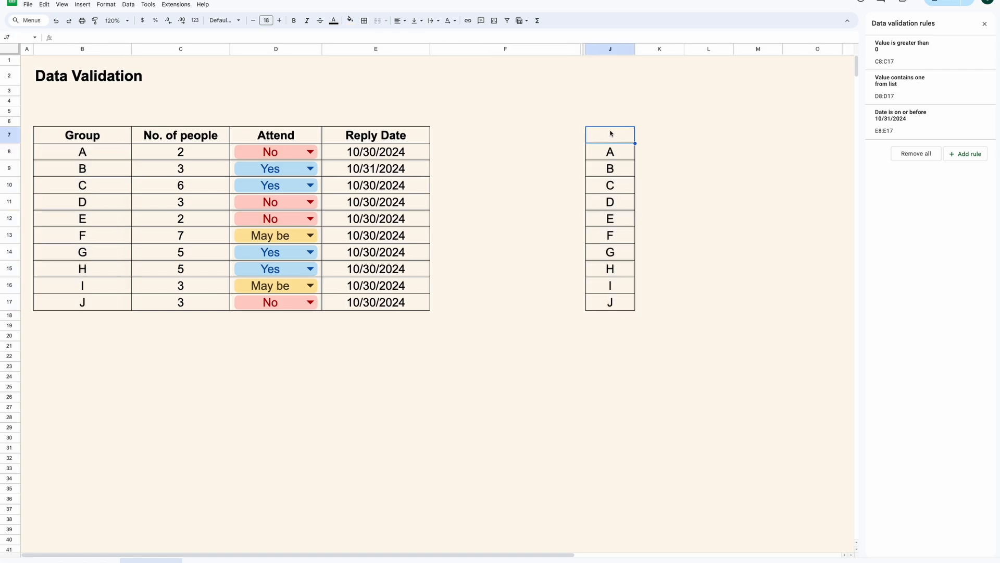
# - Add a data validation rule to the Group cells B8:B17 using Dropdown (from a range) with J8:J17 as the source
pyautogui.click(95, 149)
pyautogui.keyDown('shift'); pyautogui.click(109, 299); pyautogui.keyUp('shift')
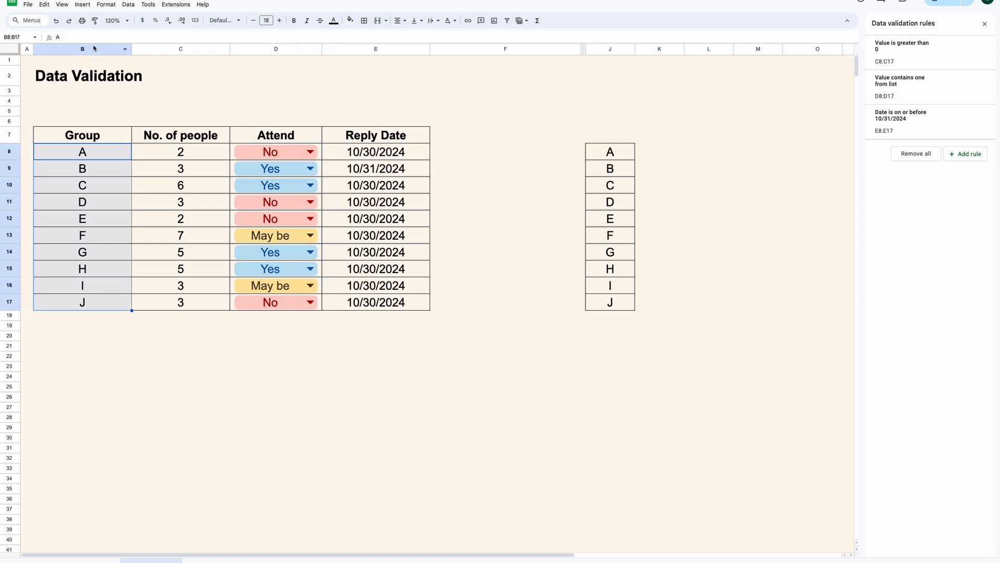
pyautogui.click(957, 152)
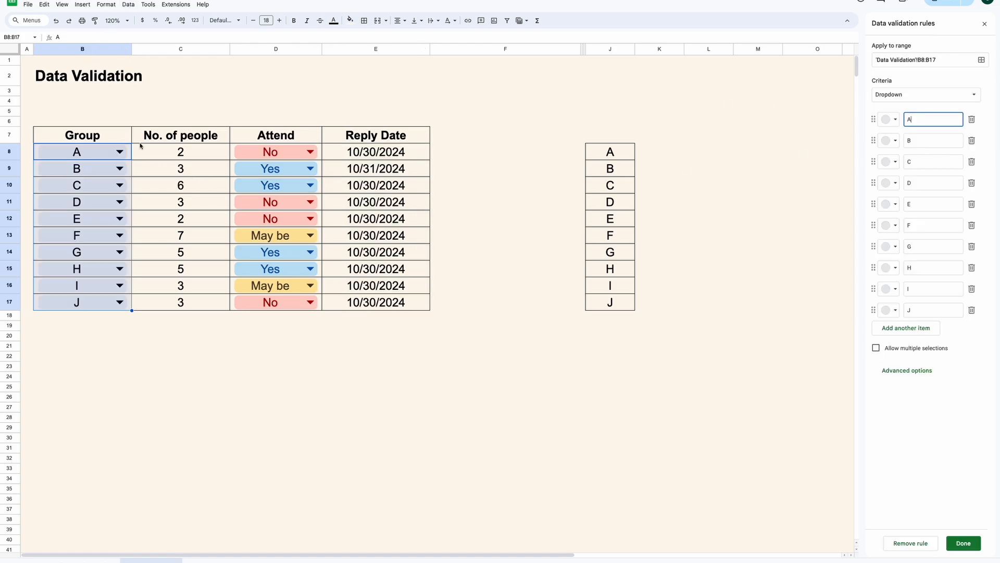
pyautogui.click(972, 95)
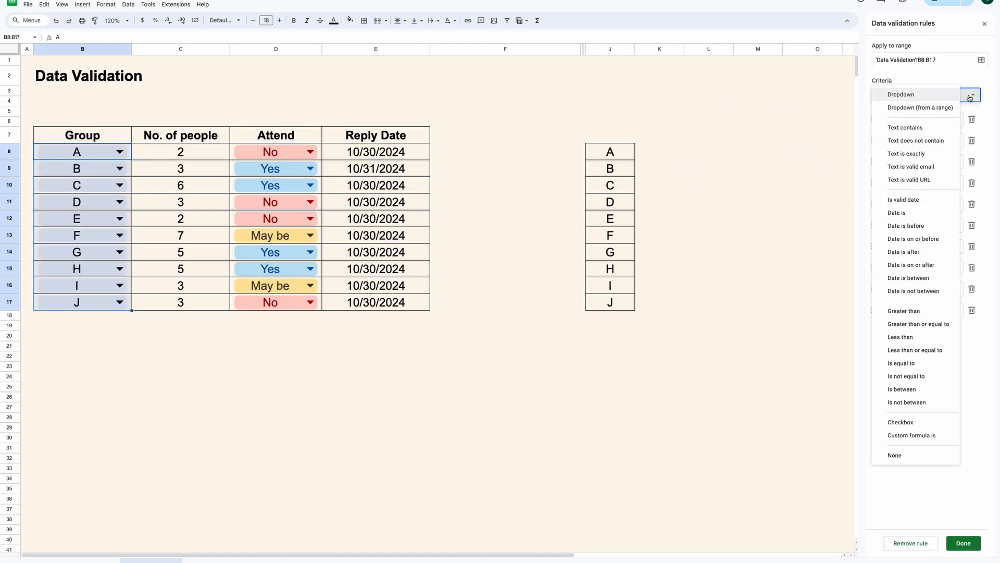
pyautogui.click(941, 109)
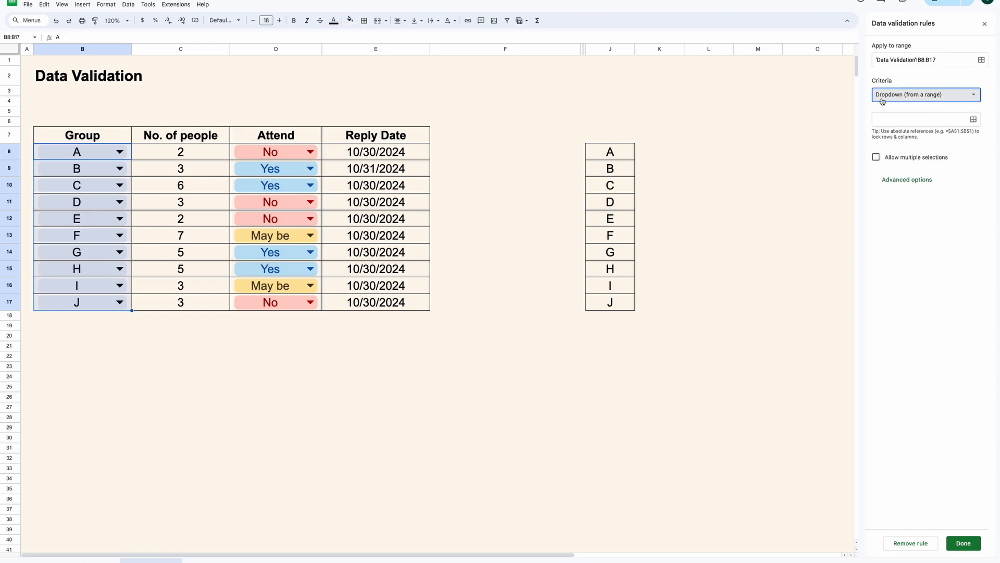
pyautogui.click(972, 119)
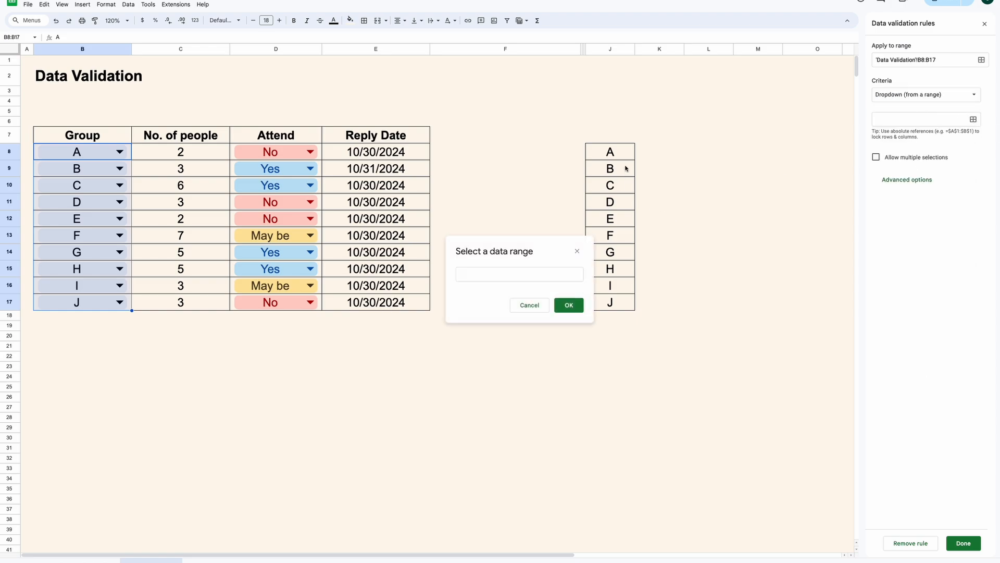
pyautogui.moveTo(624, 157); pyautogui.dragTo(605, 299)
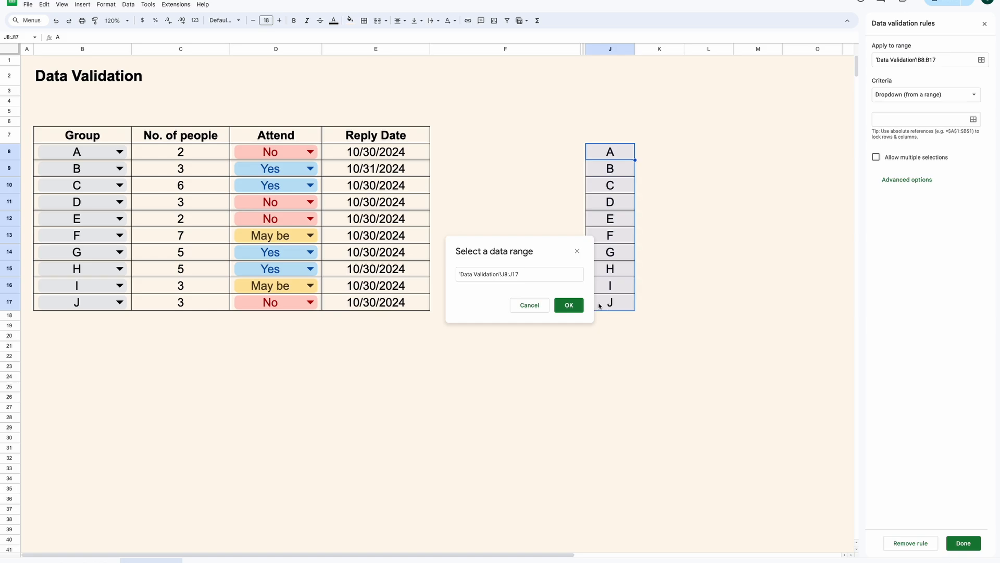
pyautogui.click(568, 306)
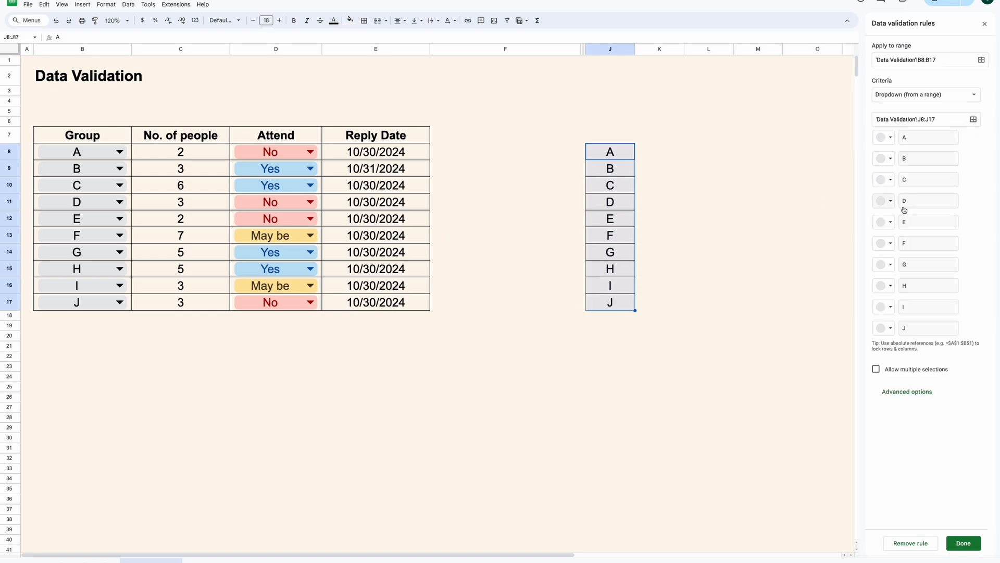
# - Set the Group dropdown's display style to Arrow in the advanced options and save the rule
pyautogui.click(910, 395)
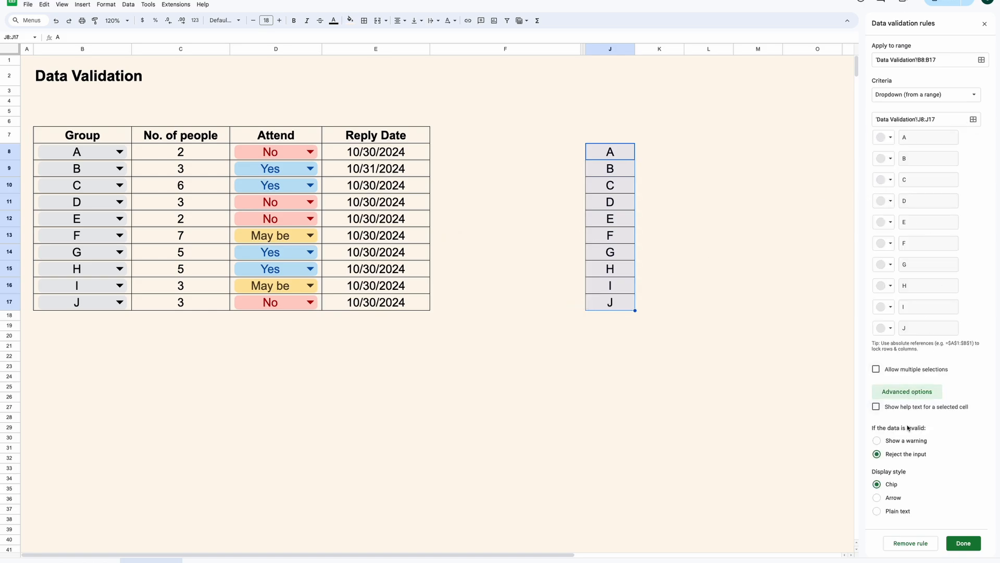
pyautogui.click(877, 497)
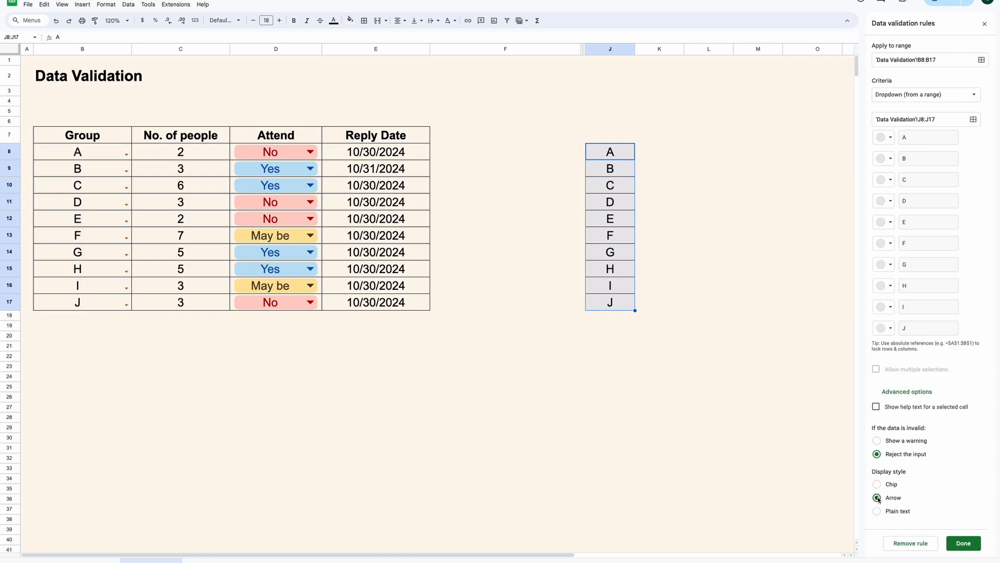
pyautogui.click(963, 543)
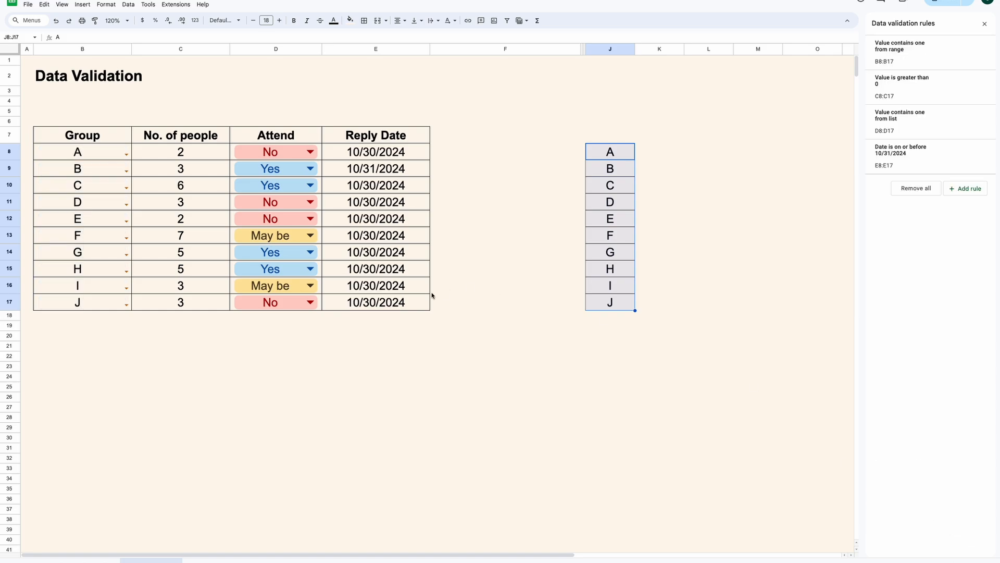
# - Test the Group dropdowns by choosing C in B8, D in B9 and E in B10
pyautogui.click(126, 156)
pyautogui.click(114, 191)
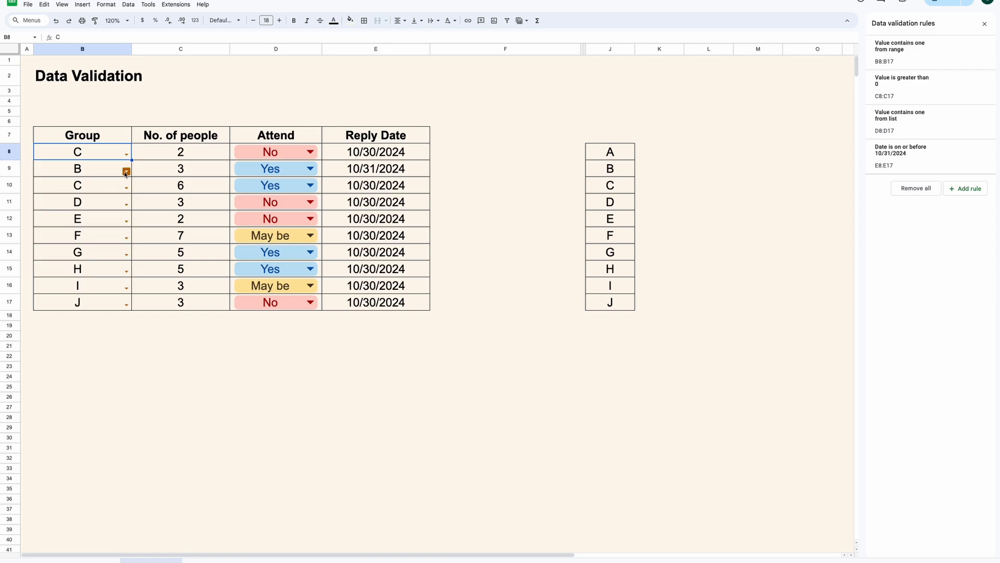
pyautogui.click(125, 172)
pyautogui.click(101, 220)
pyautogui.click(126, 187)
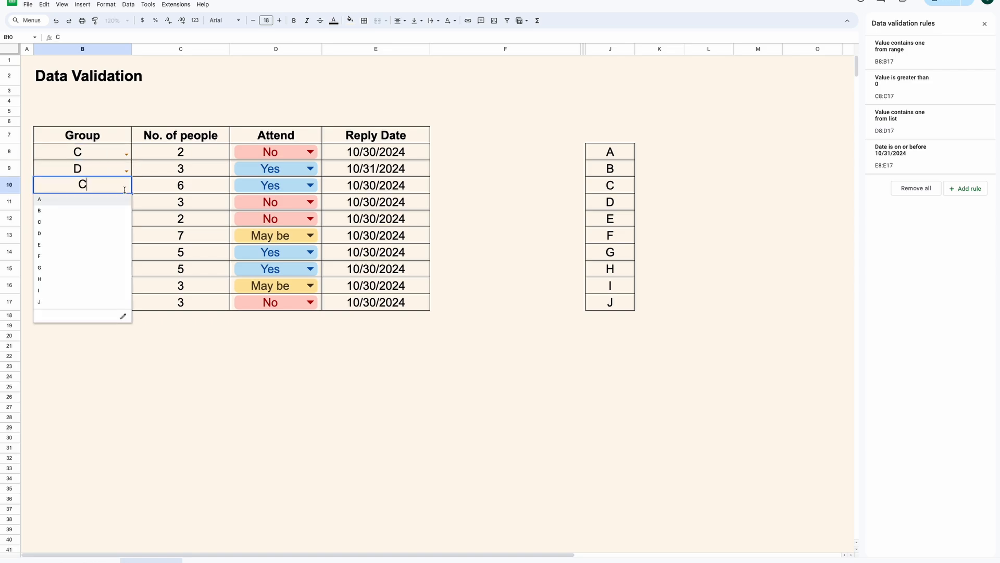
pyautogui.click(103, 248)
# - Use the Group dropdowns to set B8 to B, B9 to A and B10 to C
pyautogui.click(126, 154)
pyautogui.click(104, 179)
pyautogui.click(126, 171)
pyautogui.click(104, 183)
pyautogui.click(126, 188)
pyautogui.click(105, 224)
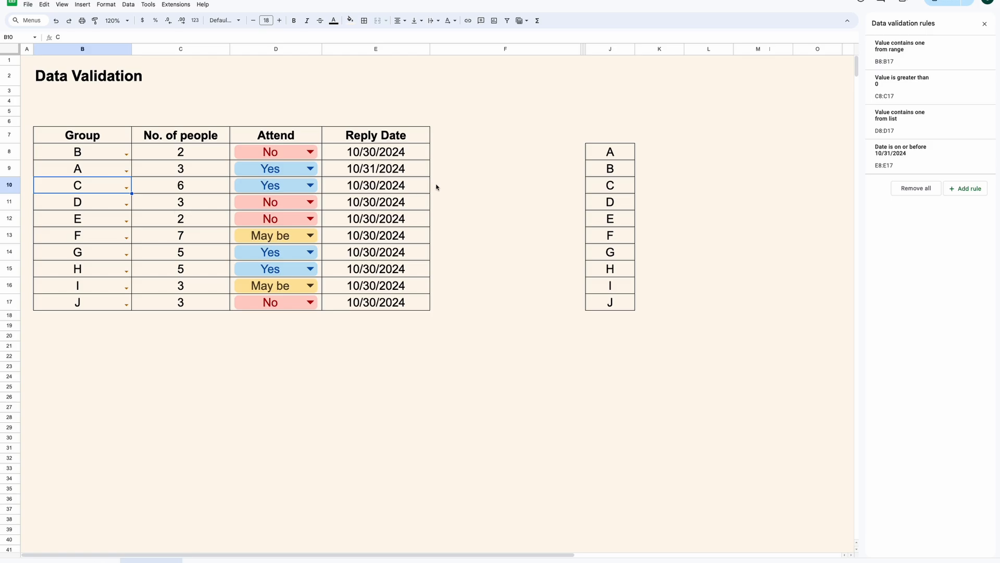
# - Extend the source range of the Group dropdown rule for B8:B17 to $J$8:$J$30 and save the rule
pyautogui.click(116, 154)
pyautogui.click(128, 4)
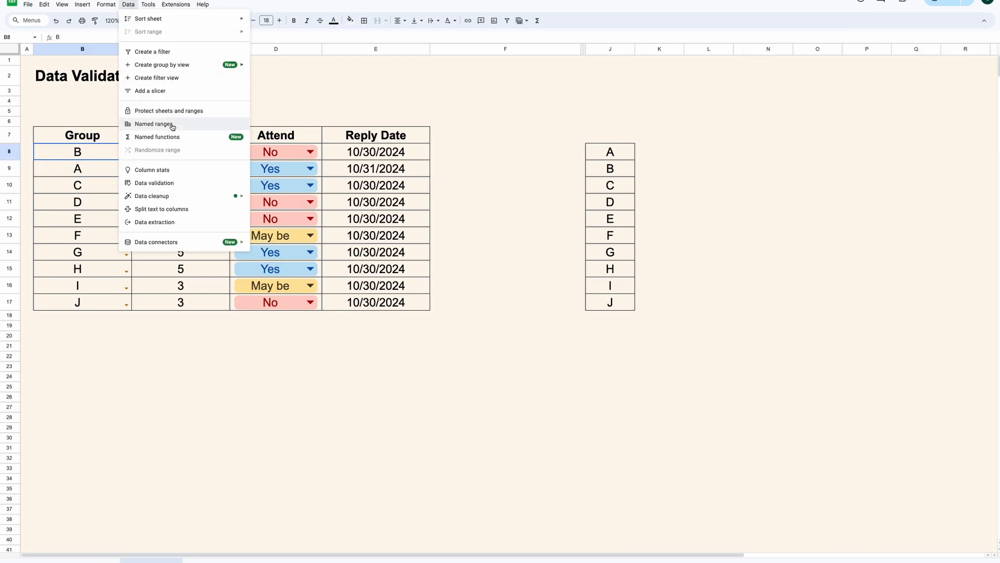
pyautogui.click(154, 183)
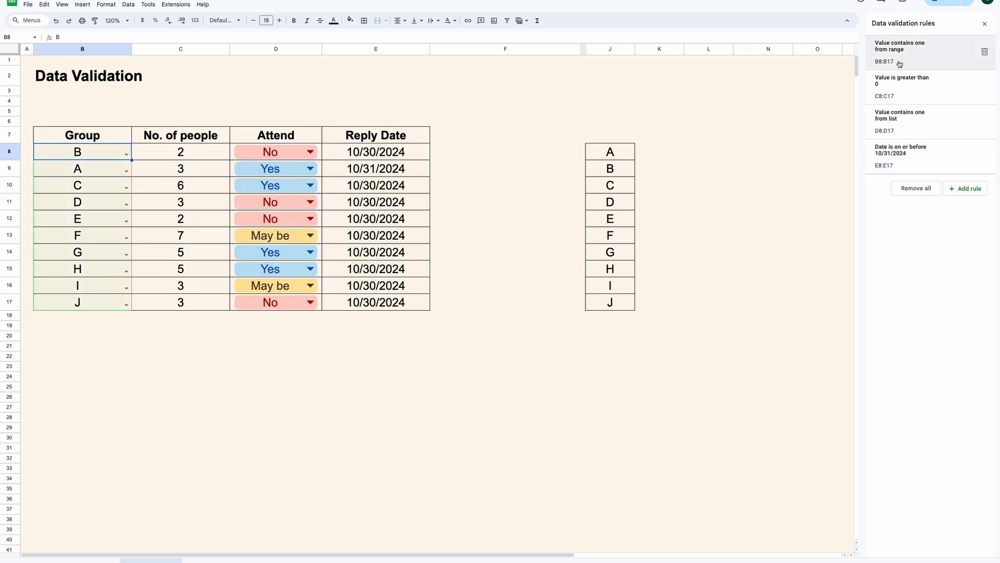
pyautogui.click(932, 58)
pyautogui.click(945, 120)
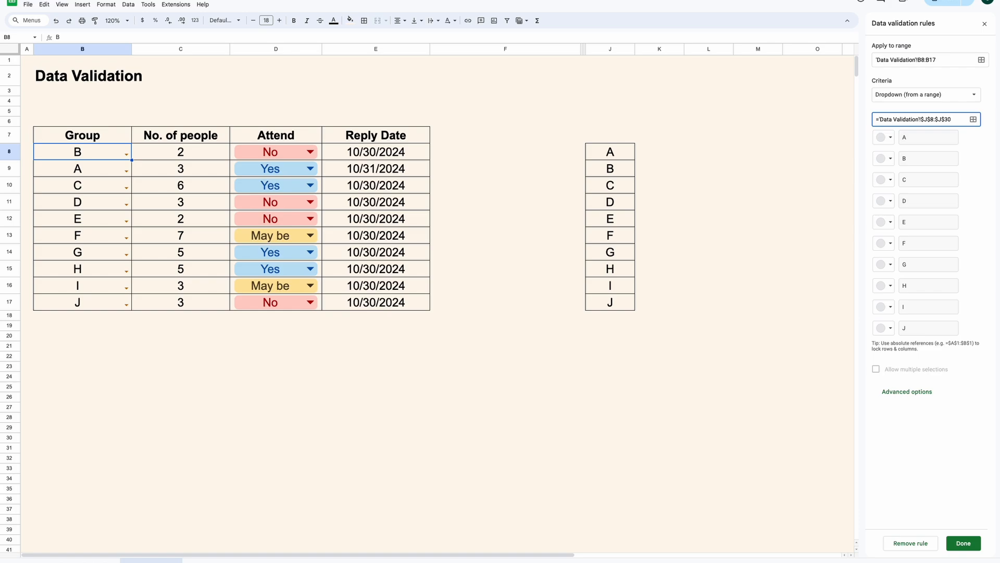
pyautogui.click(963, 543)
# - Add K below the source list in J18 and choose it from the Group dropdown in B17
pyautogui.click(126, 305)
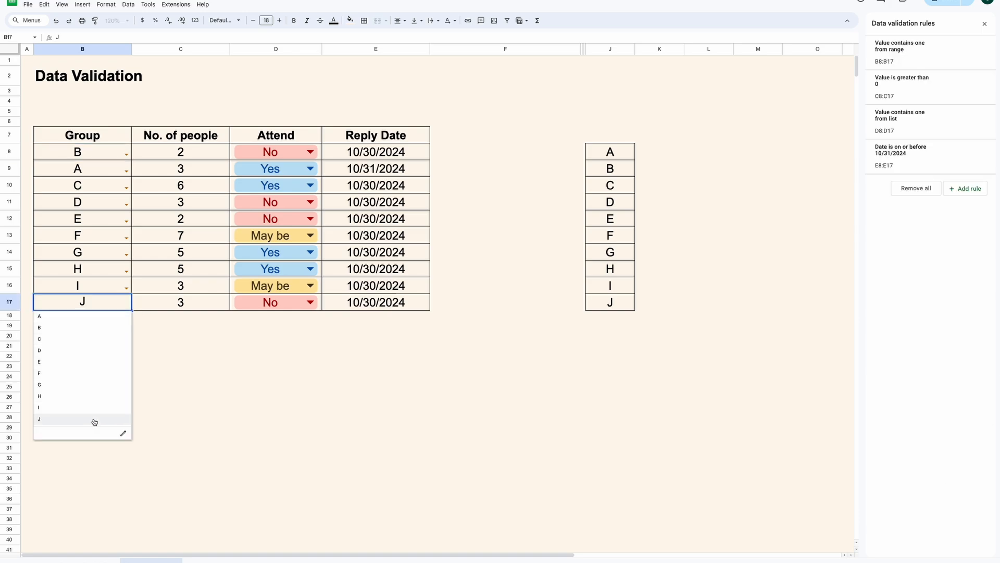
pyautogui.click(286, 336)
pyautogui.click(613, 316)
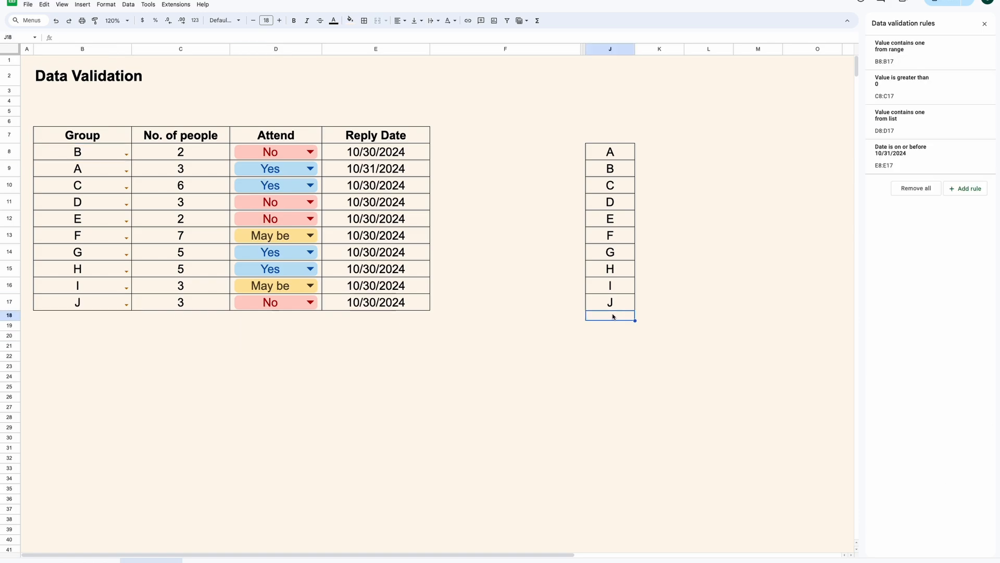
pyautogui.write('K')
pyautogui.press('Return')
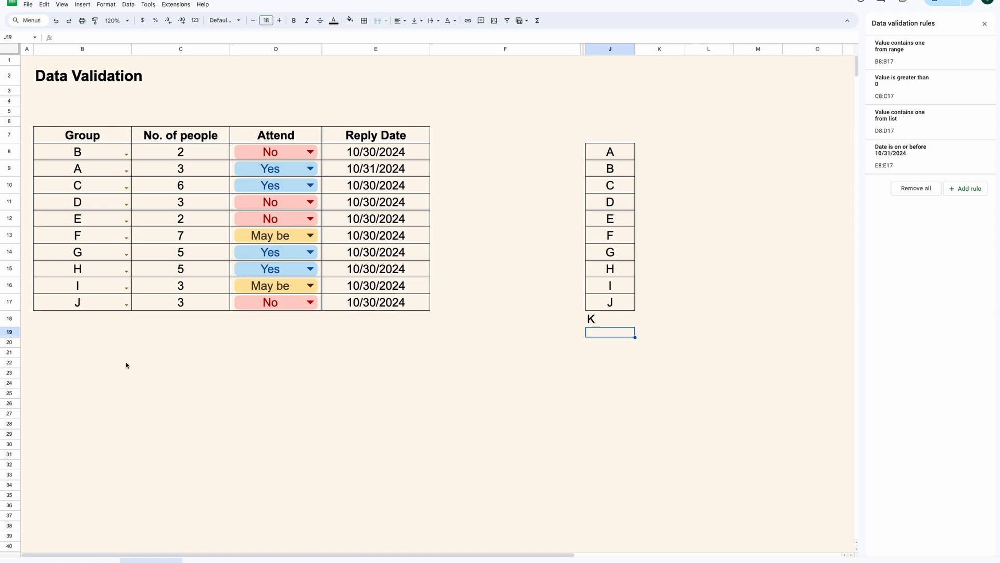
pyautogui.click(126, 305)
pyautogui.click(97, 431)
# - Add L to the source list in J19 and choose it from the Group dropdown in B11
pyautogui.click(610, 337)
pyautogui.write('L')
pyautogui.click(555, 332)
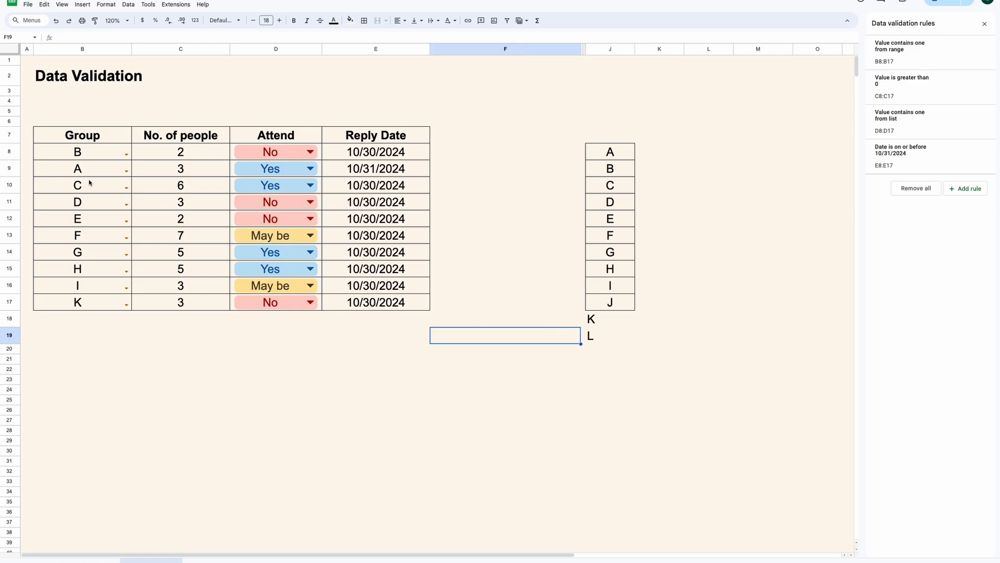
pyautogui.click(126, 205)
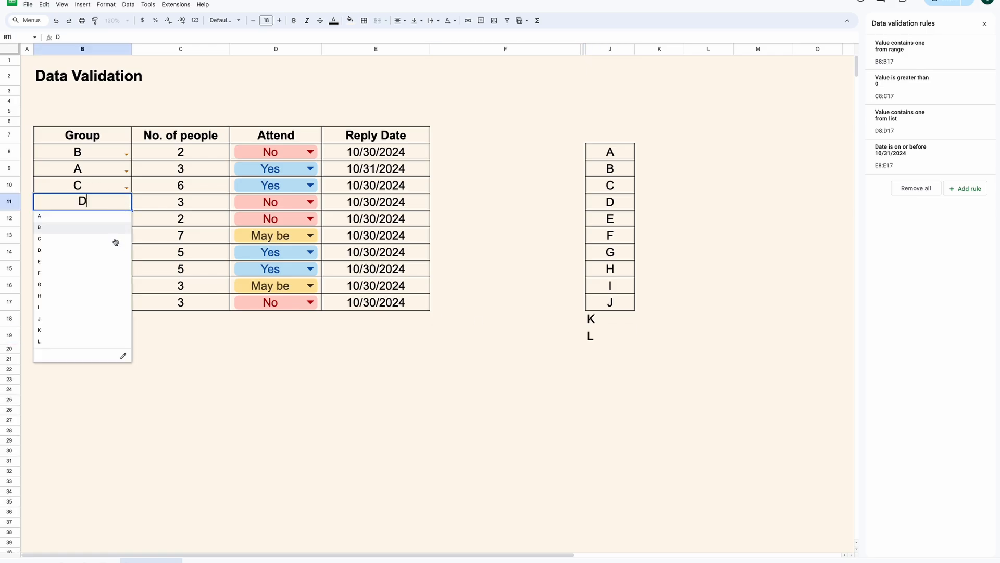
pyautogui.click(109, 346)
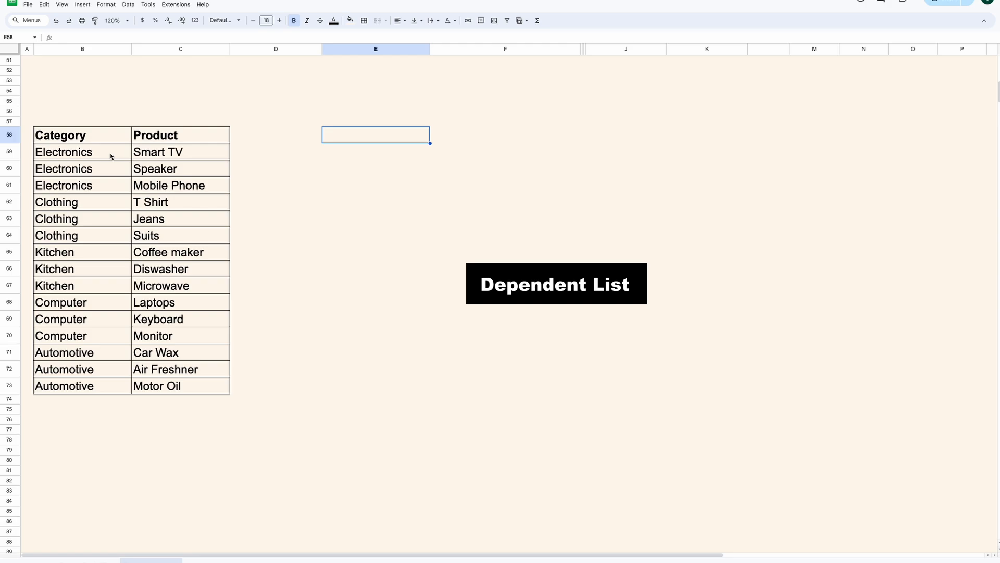
# - Review the Category and Product table in B58:C73, examining which products belong to each category
pyautogui.moveTo(109, 136); pyautogui.dragTo(172, 381)
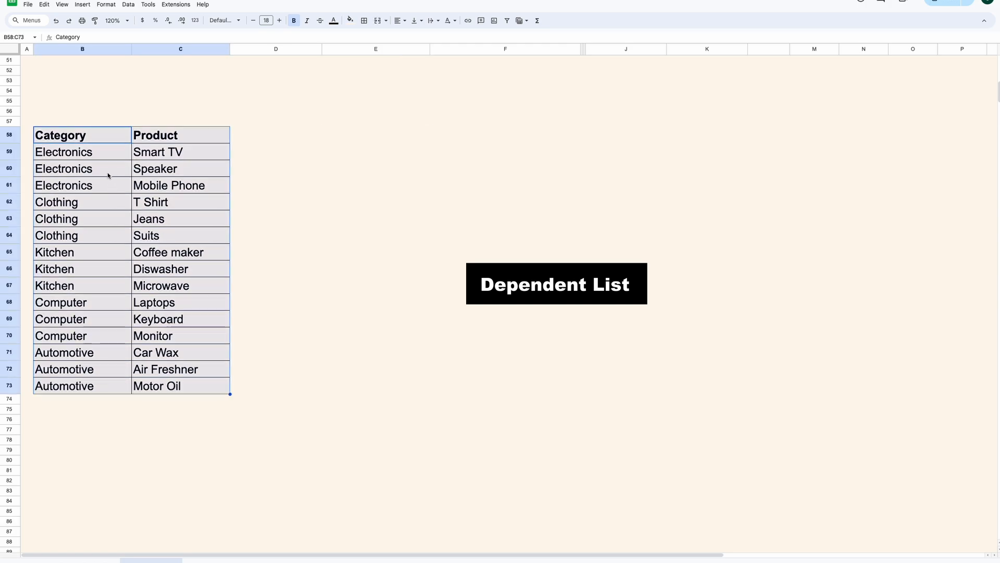
pyautogui.click(104, 154)
pyautogui.moveTo(105, 154); pyautogui.dragTo(105, 190)
pyautogui.moveTo(165, 154); pyautogui.dragTo(167, 186)
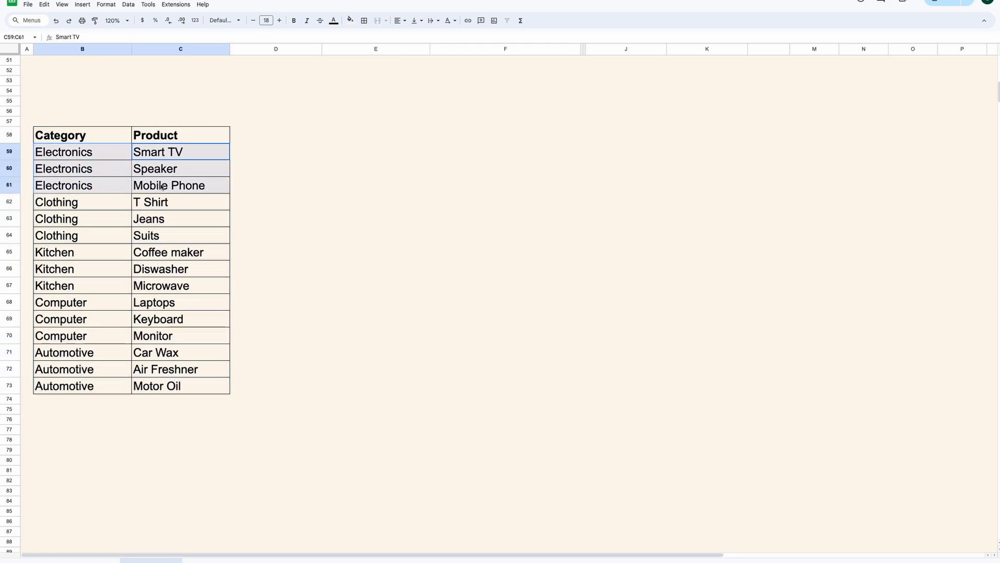
pyautogui.moveTo(92, 205); pyautogui.dragTo(93, 237)
pyautogui.moveTo(151, 203); pyautogui.dragTo(152, 232)
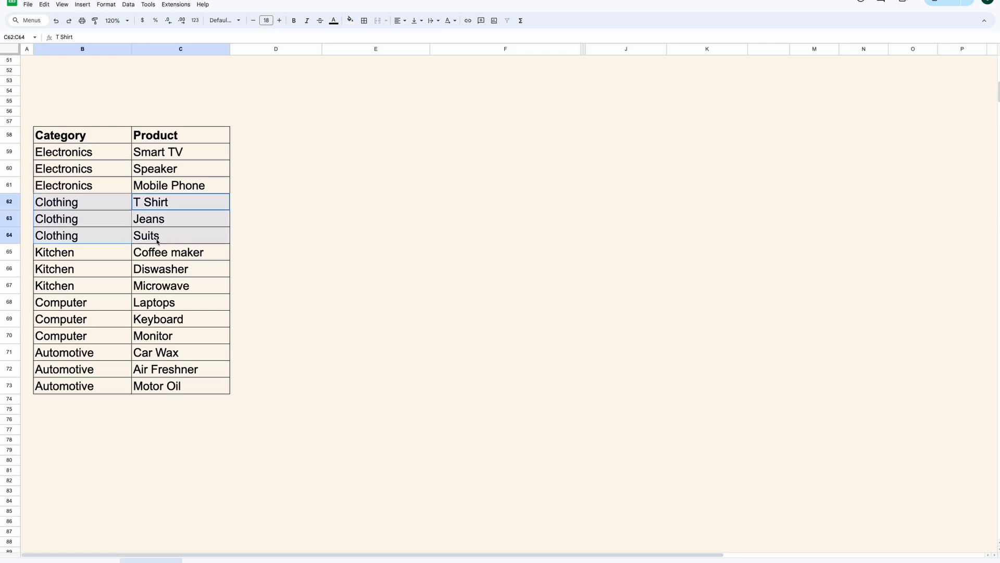
pyautogui.moveTo(88, 260); pyautogui.dragTo(91, 287)
pyautogui.moveTo(171, 253); pyautogui.dragTo(148, 336)
pyautogui.click(83, 256)
pyautogui.click(115, 307)
# - Enter the headings CATEGORY in E58 and PRODUCT in F58 for the dependent list table
pyautogui.click(376, 135)
pyautogui.write('CATEG')
pyautogui.write('ORY')
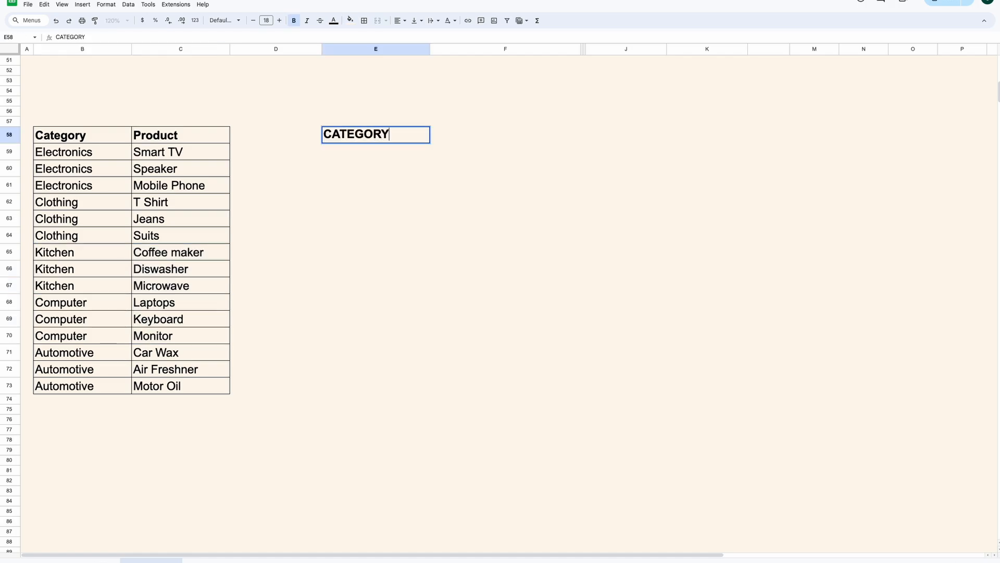
pyautogui.press('Return')
pyautogui.press('Up')
pyautogui.press('Right')
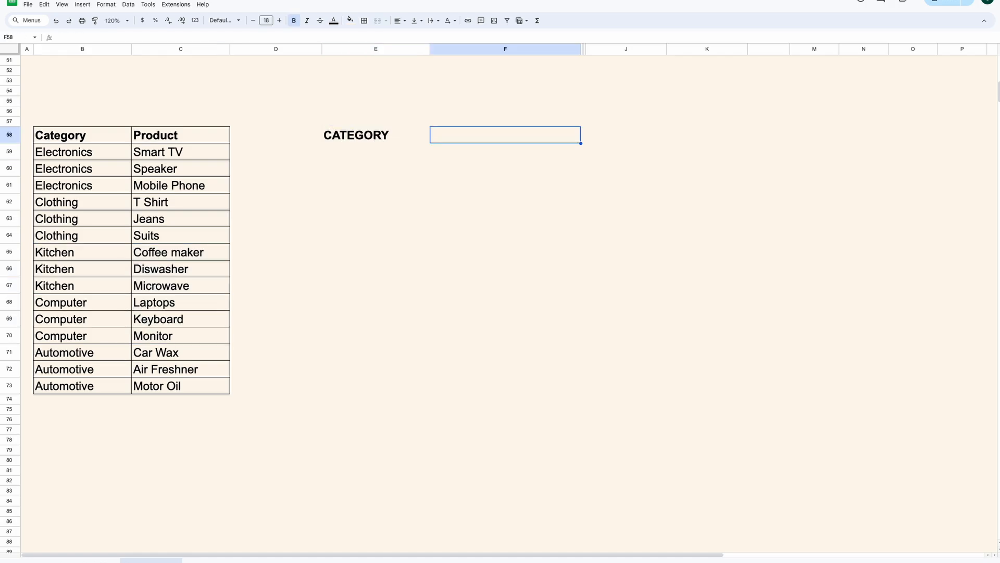
pyautogui.write('PRODUCT')
pyautogui.press('Return')
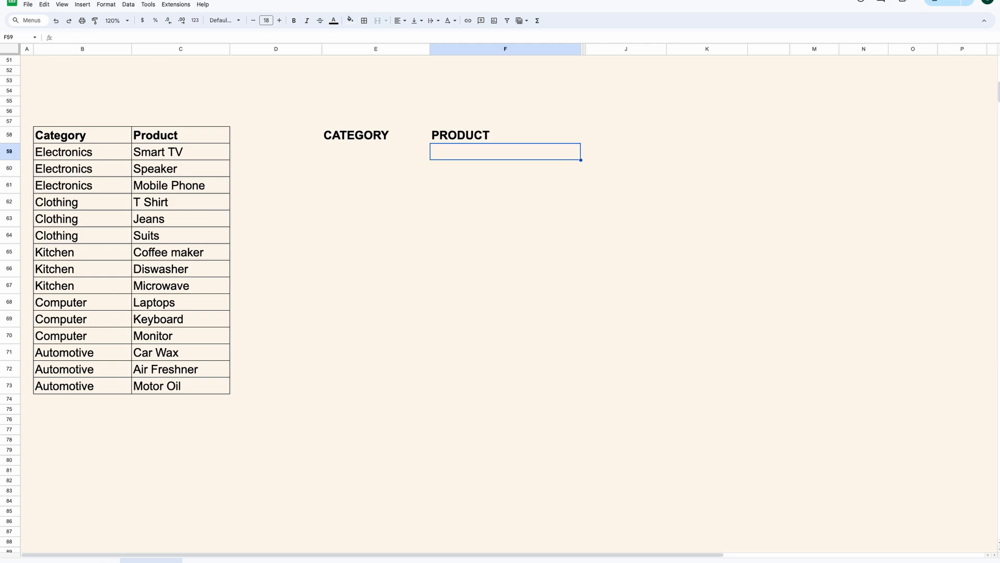
pyautogui.press('Up')
pyautogui.press('Left')
pyautogui.press('Right')
pyautogui.press('Left')
pyautogui.press('Down')
pyautogui.moveTo(129, 154); pyautogui.dragTo(100, 351)
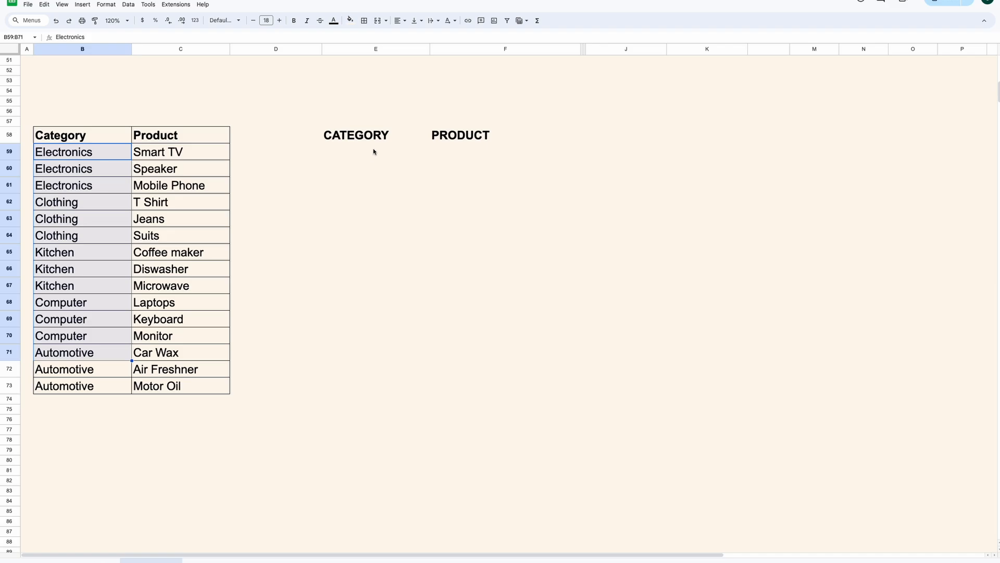
# - Start a new data validation rule applied to the cells E59:E73 under the CATEGORY heading
pyautogui.moveTo(373, 152); pyautogui.dragTo(350, 391)
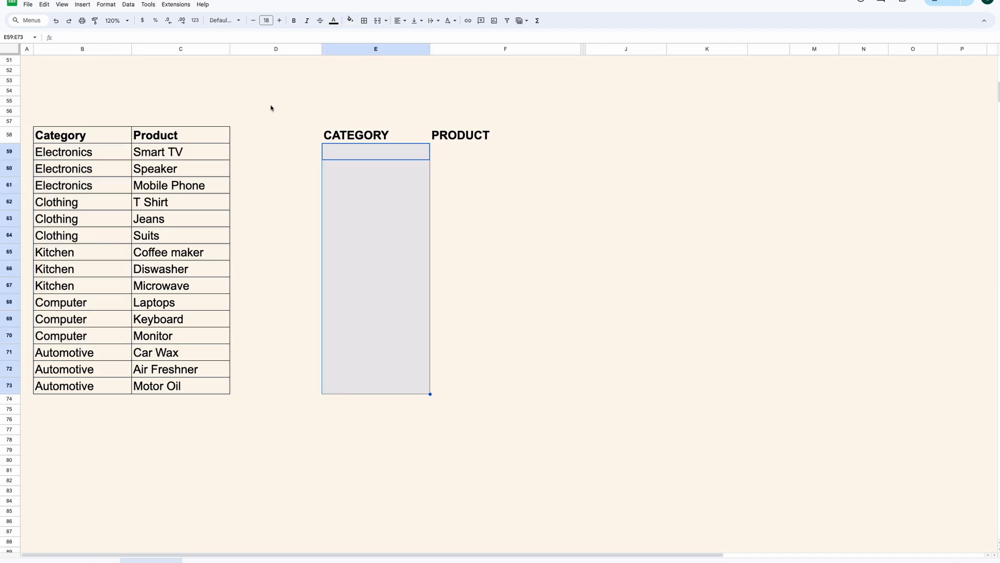
pyautogui.click(129, 5)
pyautogui.click(163, 182)
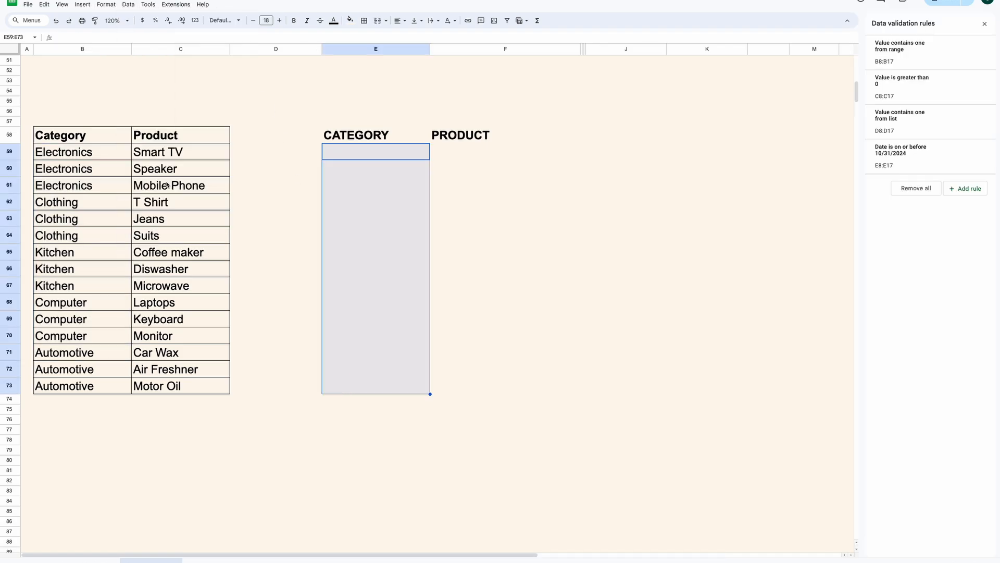
pyautogui.click(963, 190)
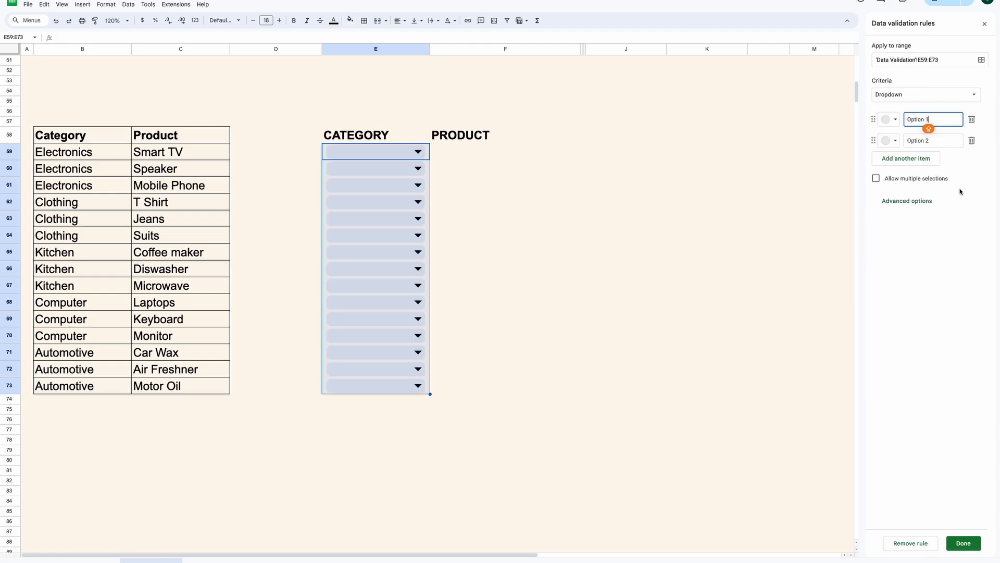
pyautogui.click(981, 61)
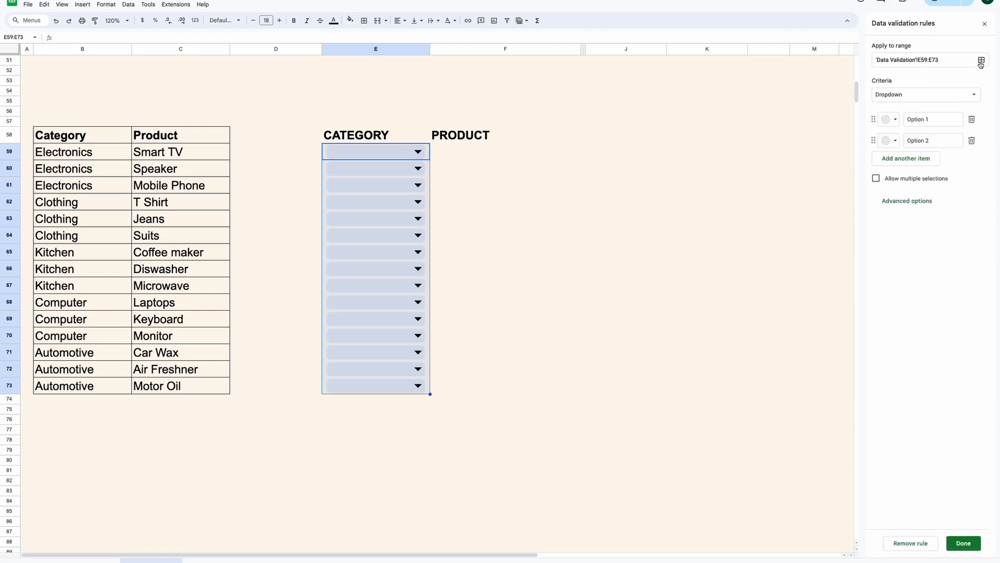
pyautogui.click(567, 312)
# - Set the rule's criteria to Dropdown (from a range) with the Category cells B59:B73 as the source
pyautogui.click(975, 100)
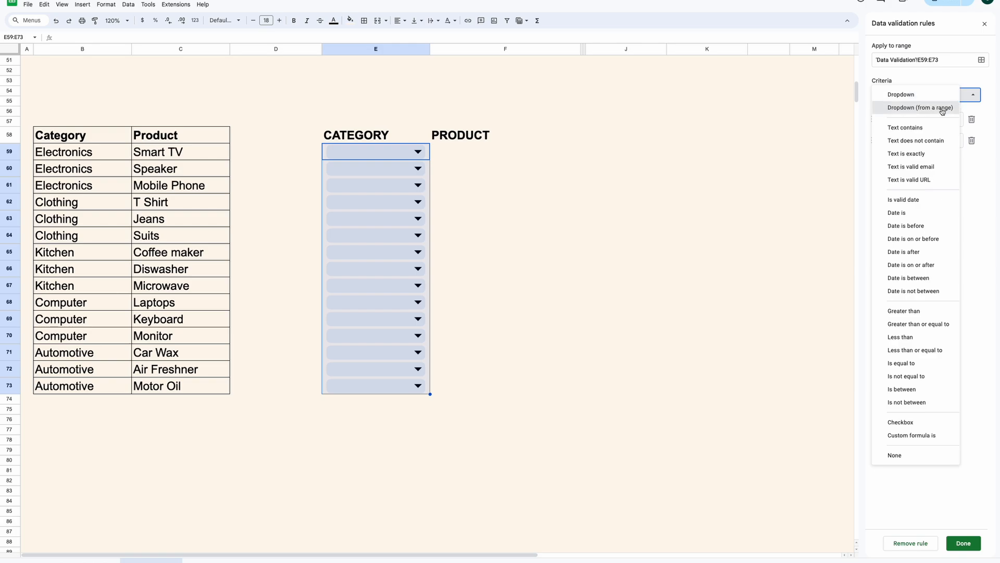
pyautogui.click(956, 108)
pyautogui.click(973, 120)
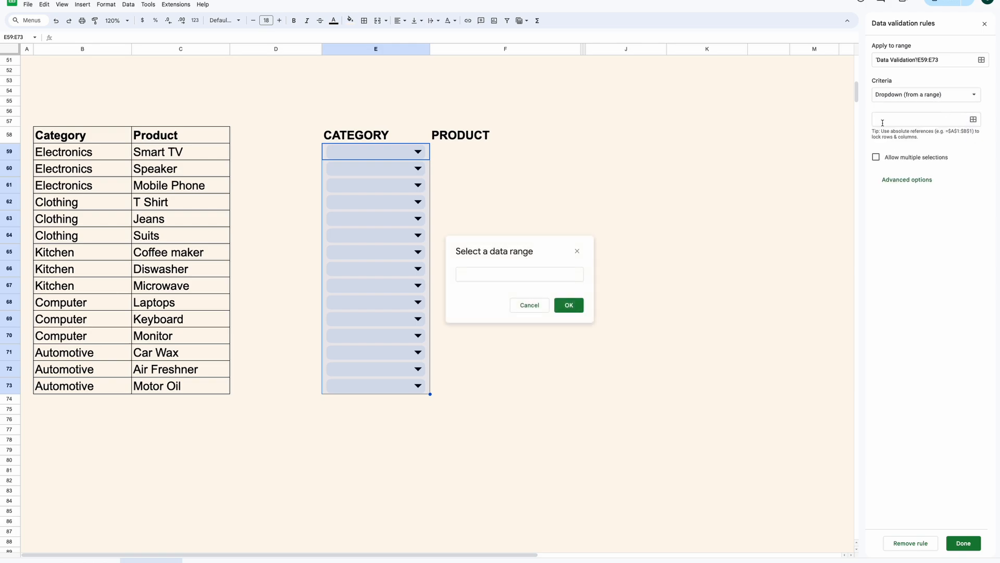
pyautogui.click(512, 270)
pyautogui.moveTo(88, 154); pyautogui.dragTo(89, 386)
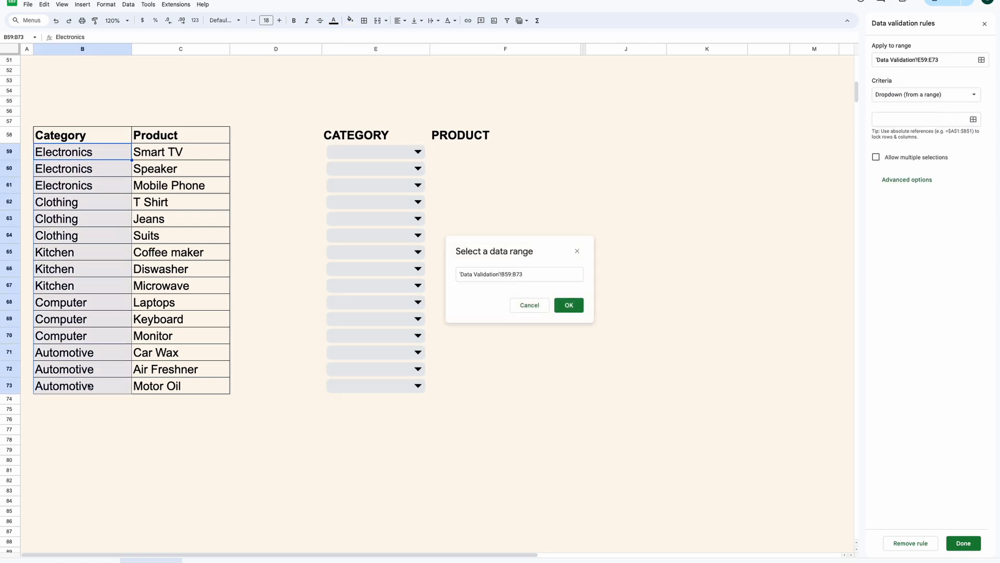
pyautogui.click(567, 306)
# - Set the CATEGORY dropdown's display style to Arrow in the advanced options and save the rule
pyautogui.click(921, 285)
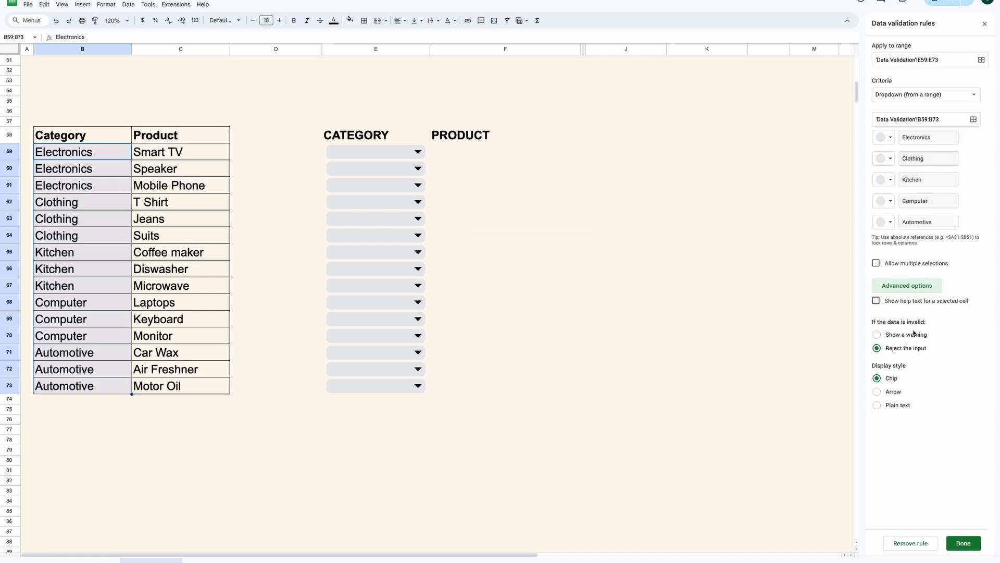
pyautogui.click(893, 393)
pyautogui.click(963, 543)
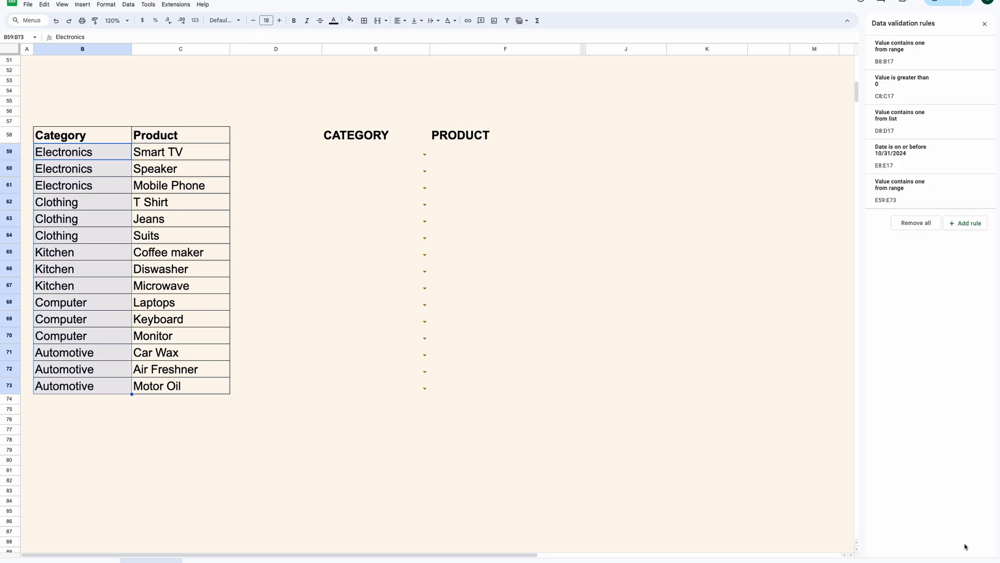
# - Choose Clothing in E59, Kitchen in E60 and Computer in E61 from the CATEGORY dropdowns
pyautogui.click(406, 156)
pyautogui.click(425, 154)
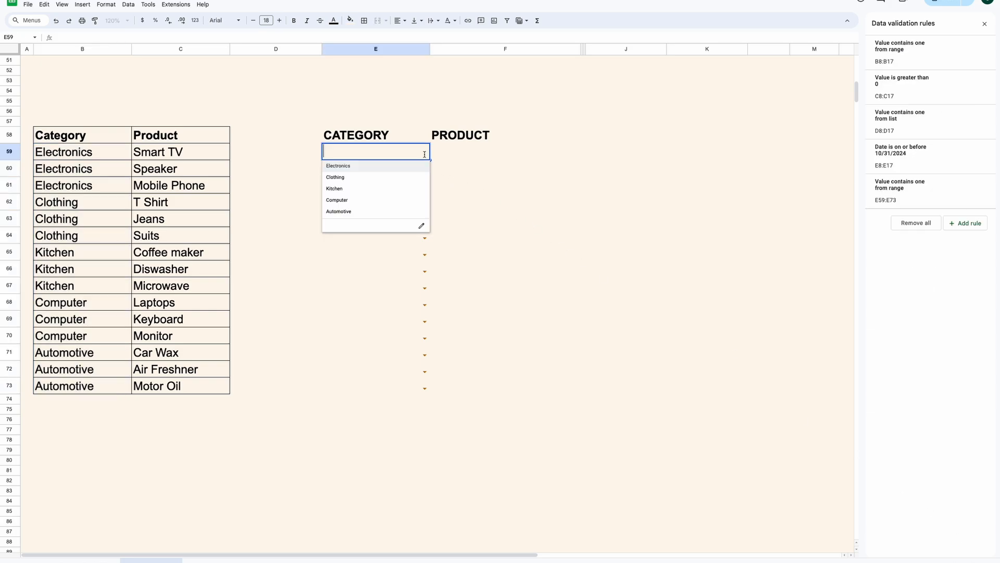
pyautogui.click(391, 175)
pyautogui.click(424, 171)
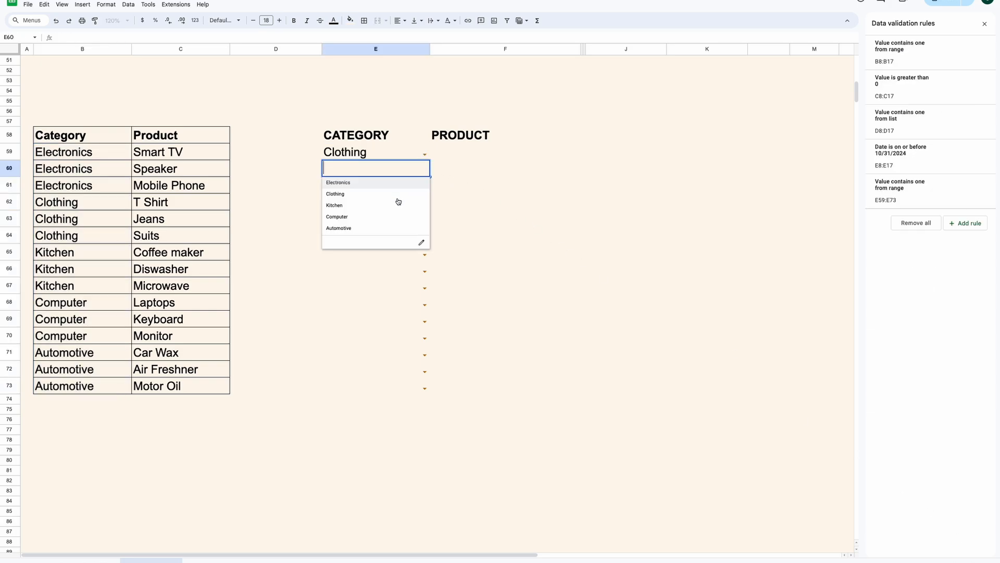
pyautogui.click(398, 206)
pyautogui.click(424, 187)
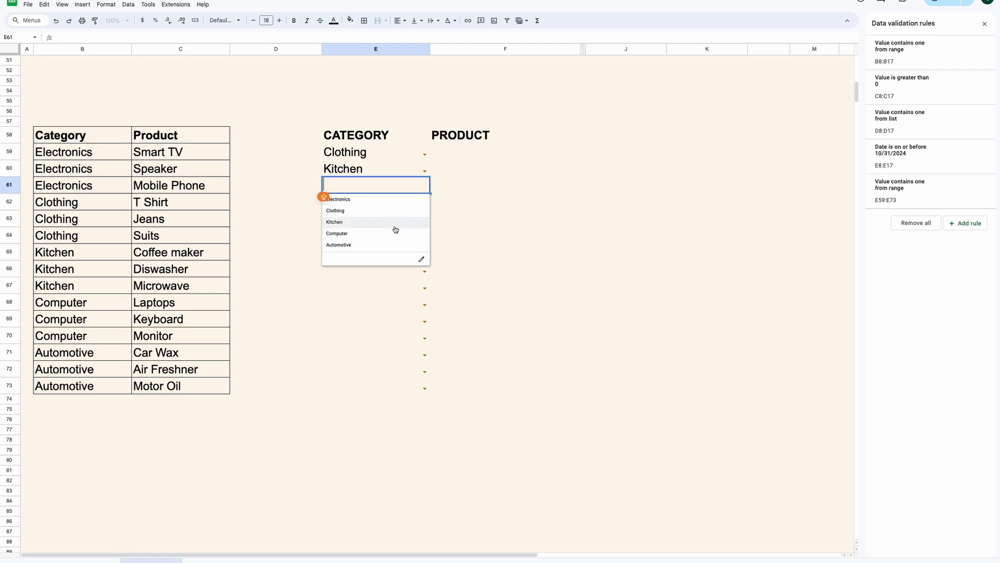
pyautogui.click(396, 229)
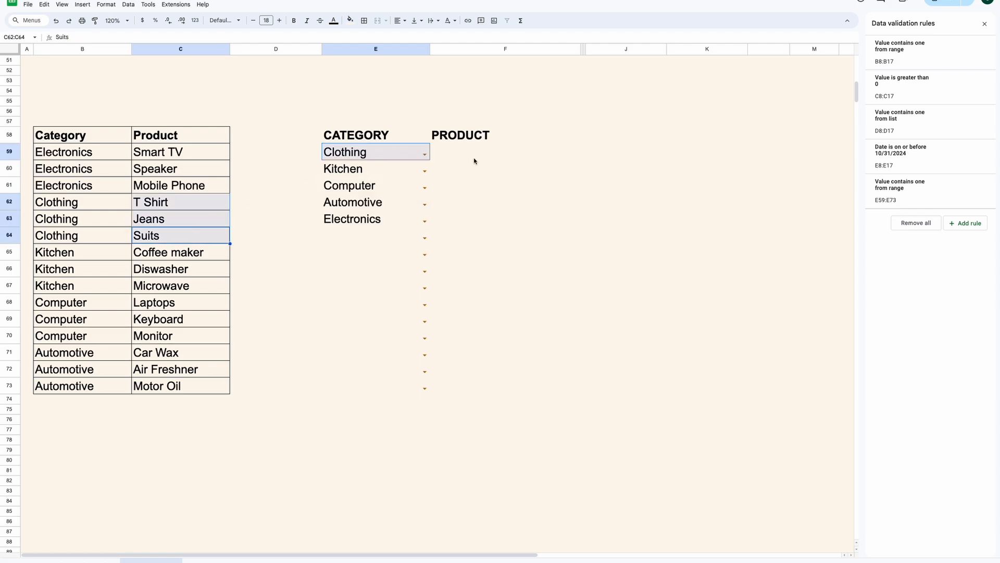
# - Enter the heading LIST in J58 beside the CATEGORY and PRODUCT columns
pyautogui.click(474, 154)
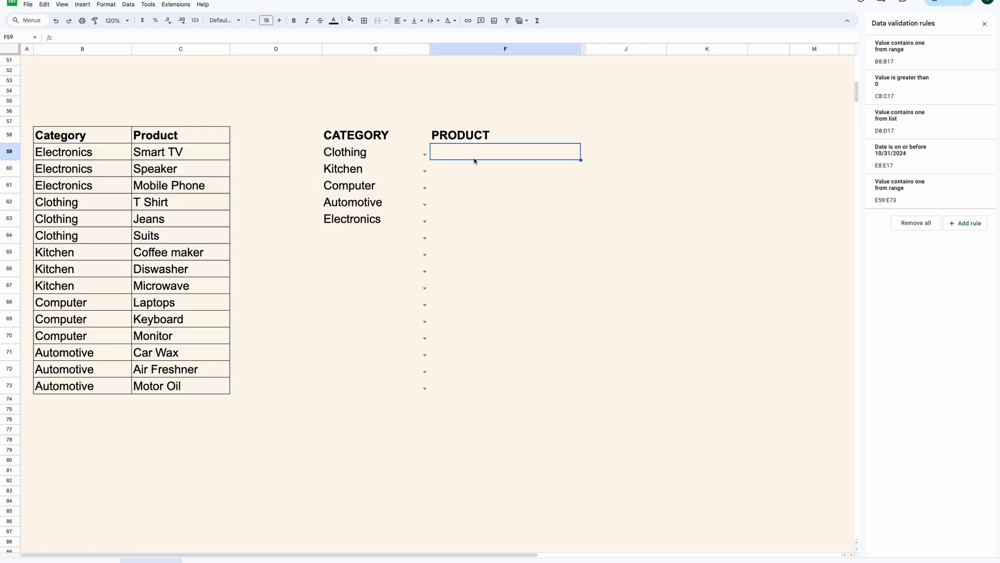
pyautogui.click(597, 137)
pyautogui.write('LIST')
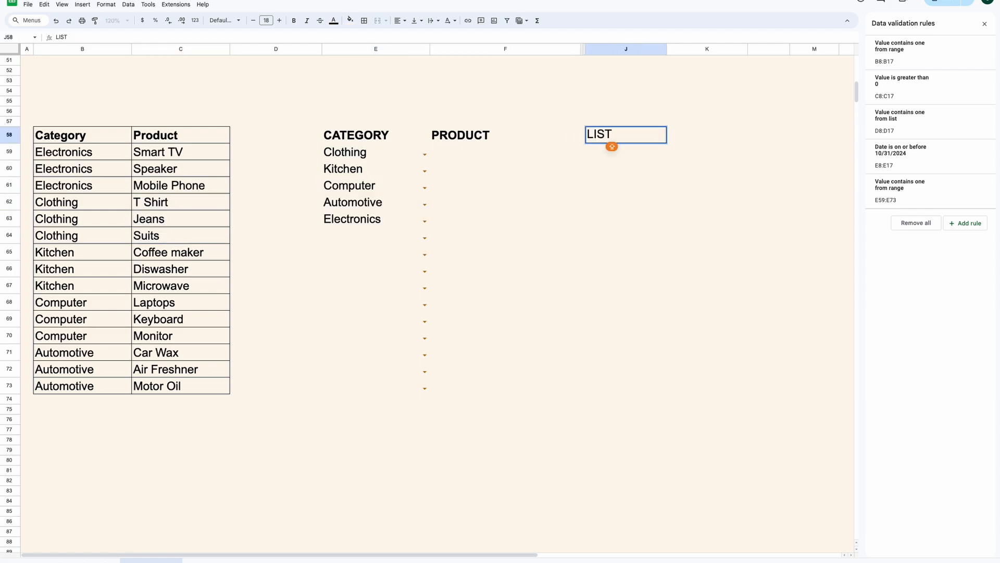
pyautogui.press('Return')
pyautogui.press('Up')
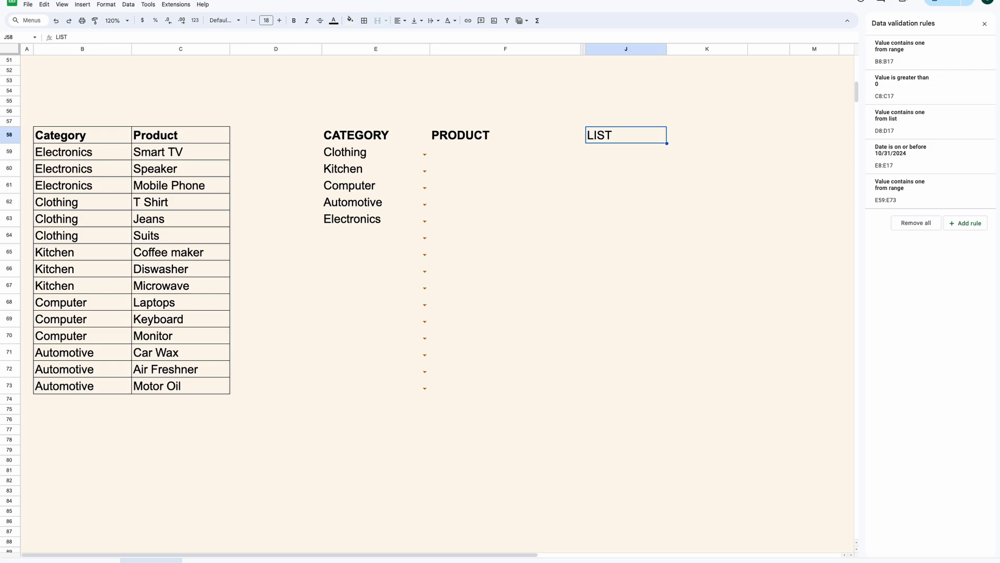
# - Bold the LIST heading and enter =FILTER($C$59:$C$73,$B$59:$B$73=E59) in J59
pyautogui.hotkey('ctrl', 'b')
pyautogui.click(602, 152)
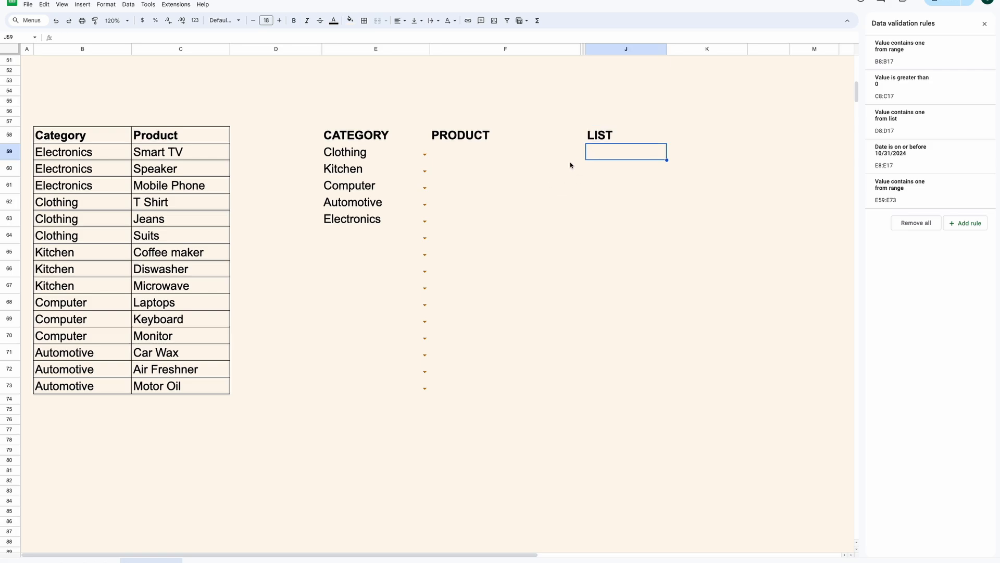
pyautogui.write('=FILTER(')
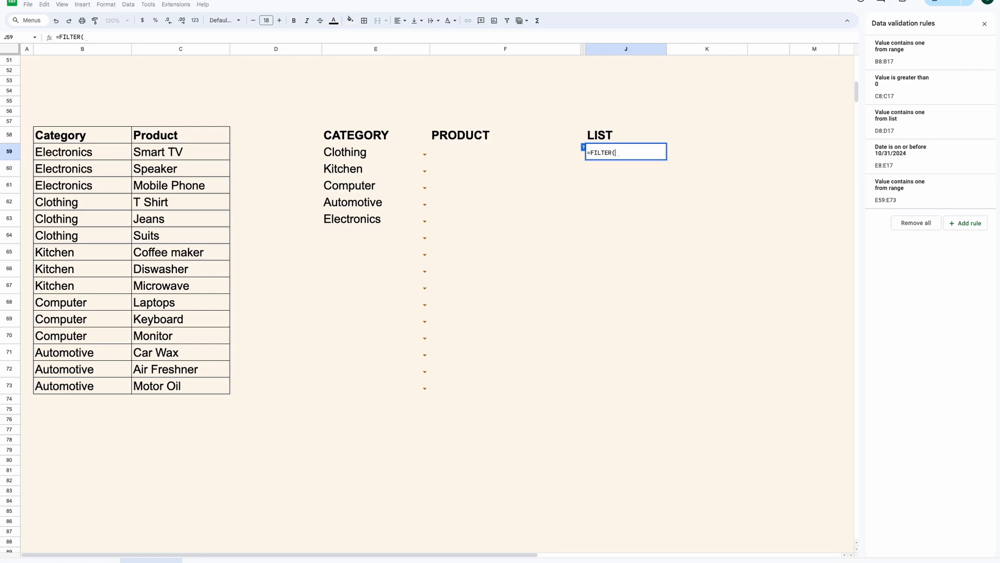
pyautogui.moveTo(191, 154); pyautogui.dragTo(172, 383)
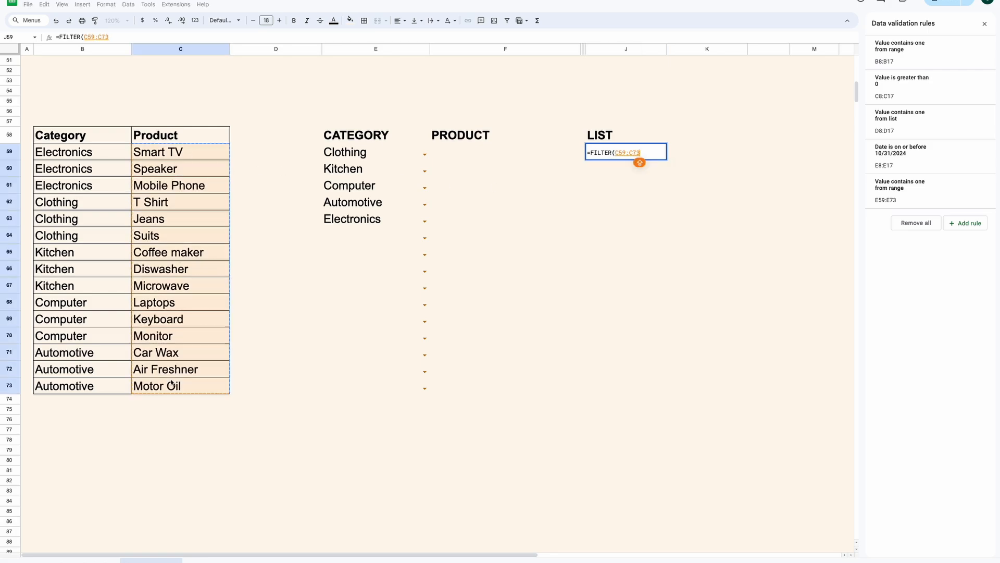
pyautogui.write(',')
pyautogui.moveTo(77, 154); pyautogui.dragTo(81, 385)
pyautogui.write('=')
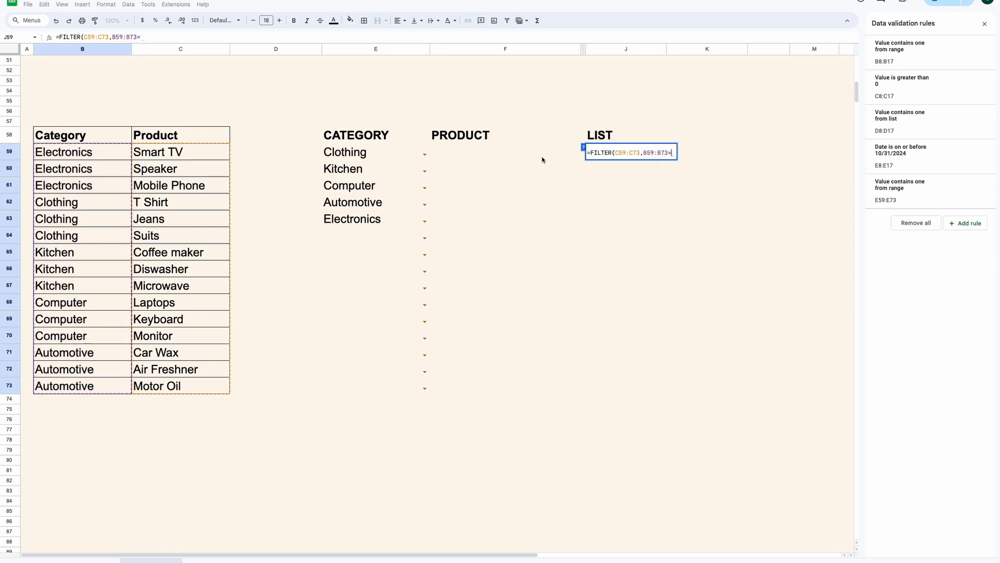
pyautogui.click(371, 154)
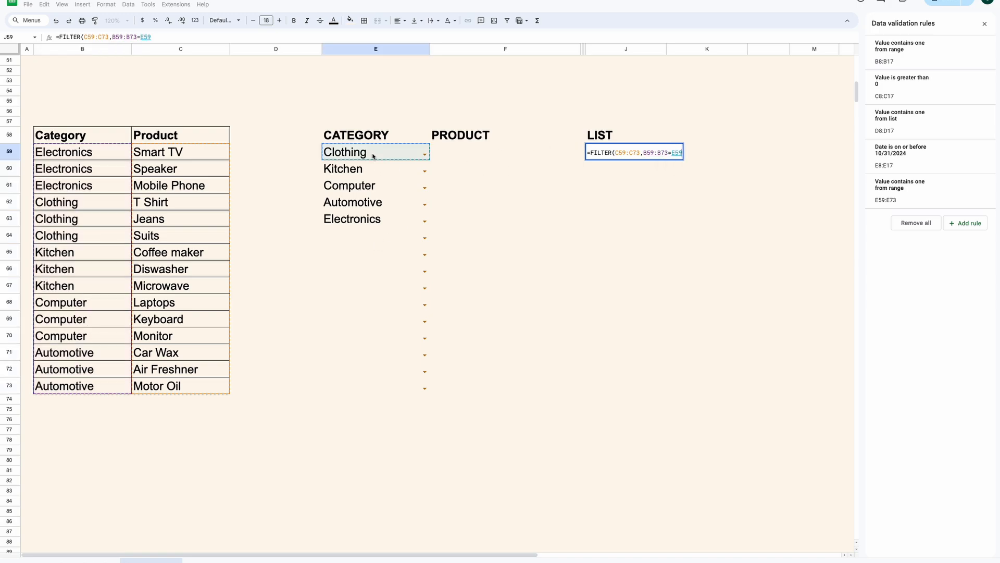
pyautogui.click(621, 152)
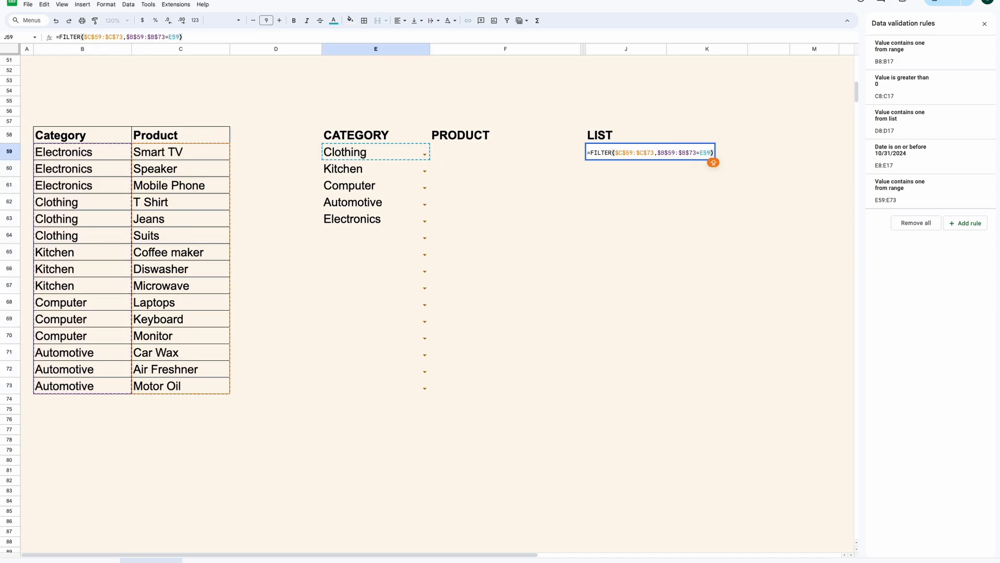
pyautogui.press('Return')
# - Wrap the FILTER formula in J59 in TRANSPOSE so the matching products run across the row
pyautogui.click(622, 152)
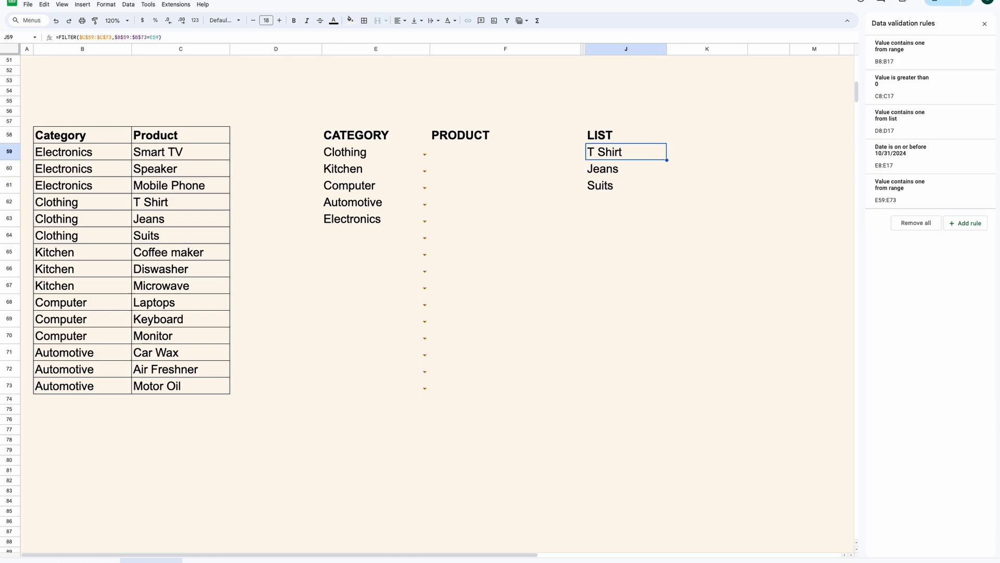
pyautogui.keyDown('shift'); pyautogui.click(621, 184); pyautogui.keyUp('shift')
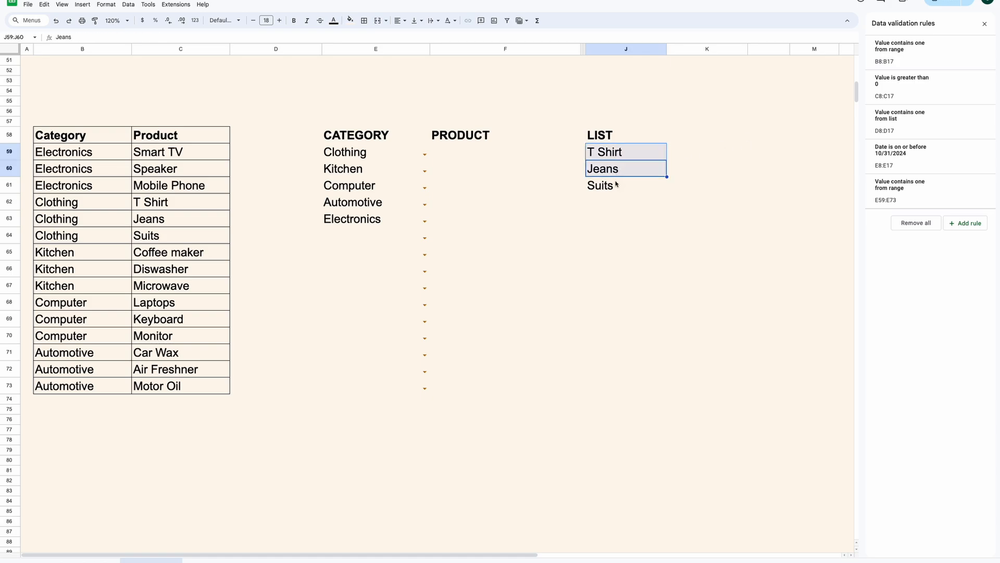
pyautogui.click(378, 156)
pyautogui.click(628, 153)
pyautogui.click(714, 155)
pyautogui.click(765, 155)
pyautogui.click(613, 155)
pyautogui.doubleClick(611, 155)
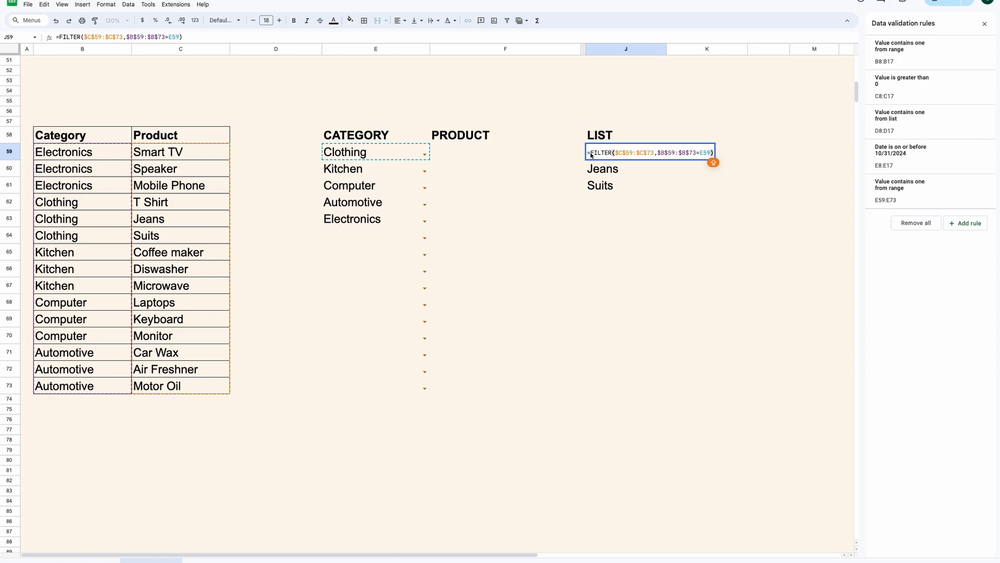
pyautogui.write('TRANSPOSE')
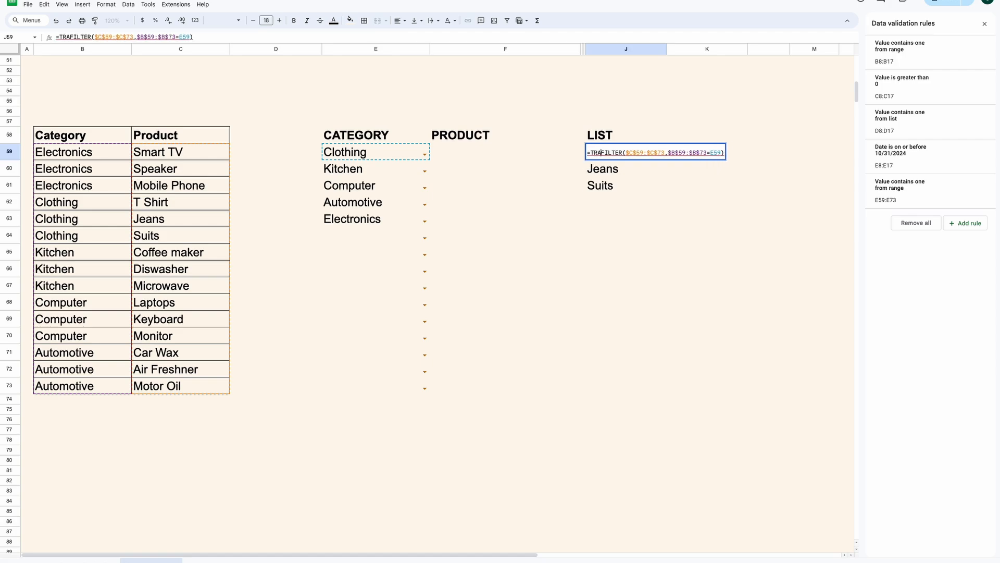
pyautogui.write('(')
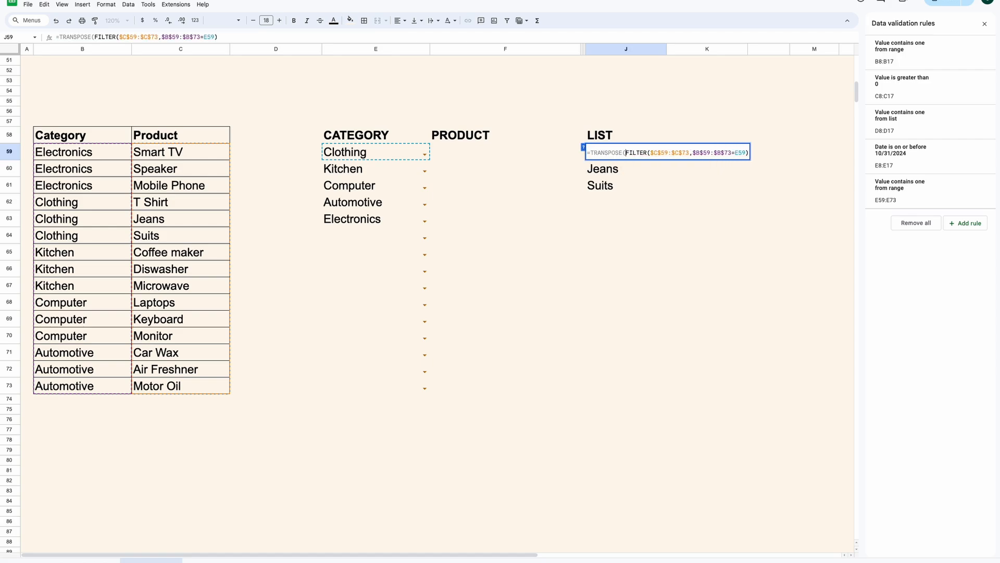
pyautogui.press('Return')
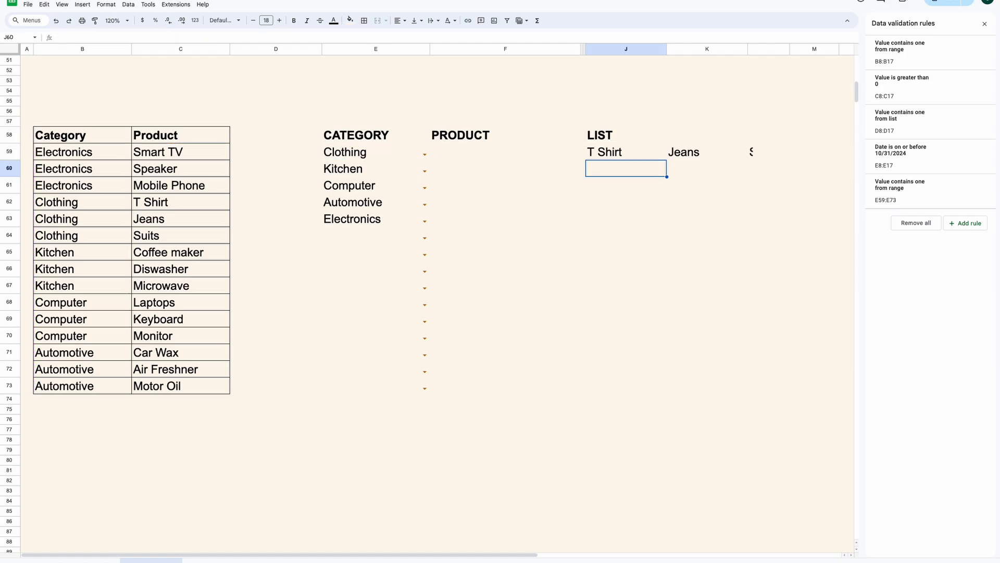
# - Copy the TRANSPOSE formula from J59 into J60:J73
pyautogui.click(620, 154)
pyautogui.hotkey('shift', 'Right')
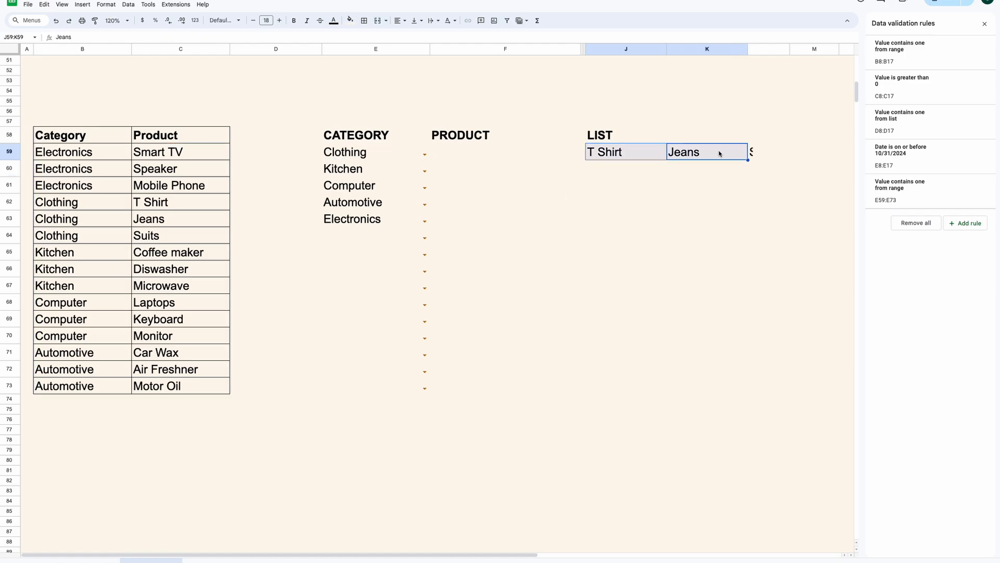
pyautogui.hotkey('shift', 'Right')
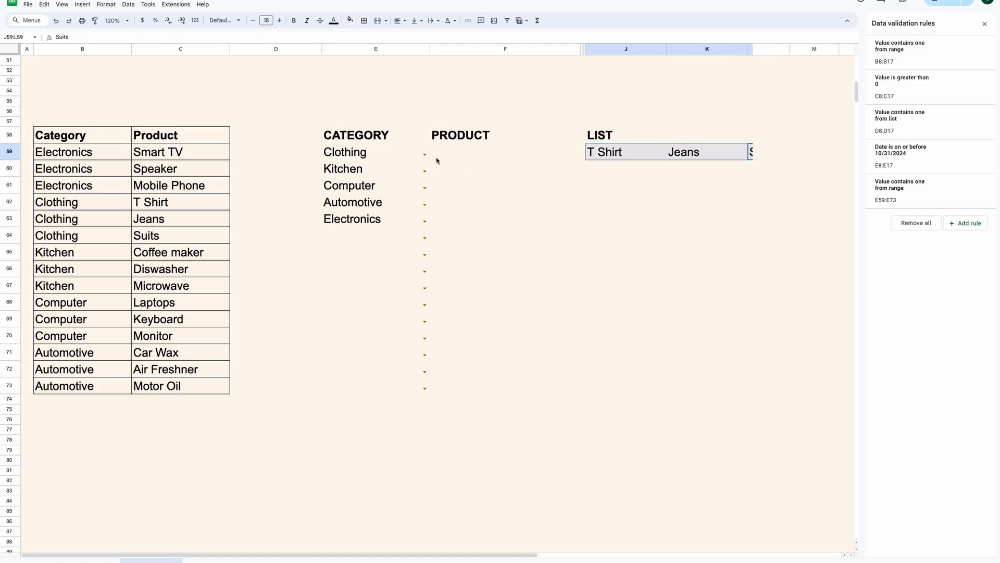
pyautogui.click(600, 153)
pyautogui.rightClick(616, 156)
pyautogui.click(637, 182)
pyautogui.click(616, 170)
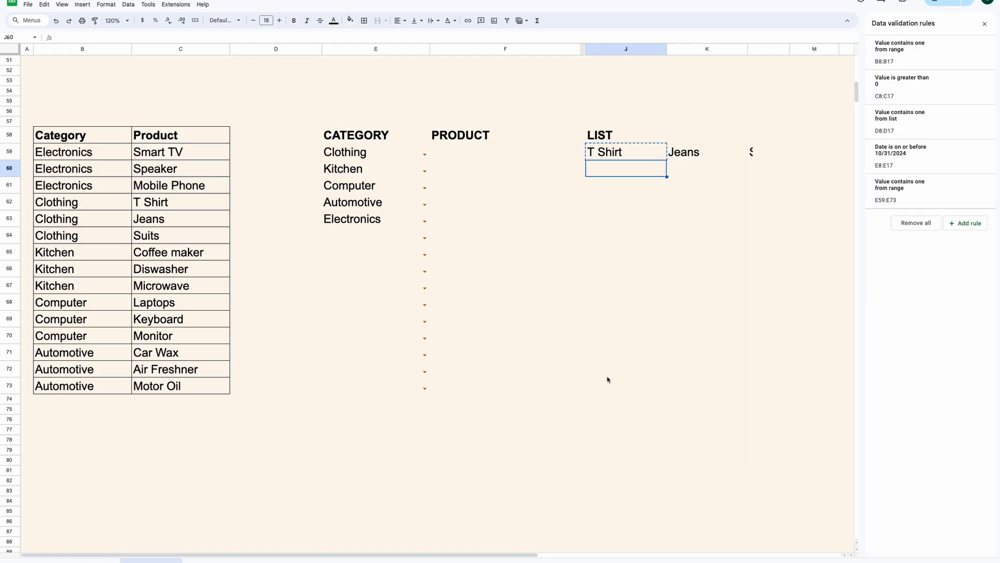
pyautogui.keyDown('shift'); pyautogui.click(608, 389); pyautogui.keyUp('shift')
pyautogui.rightClick(609, 390)
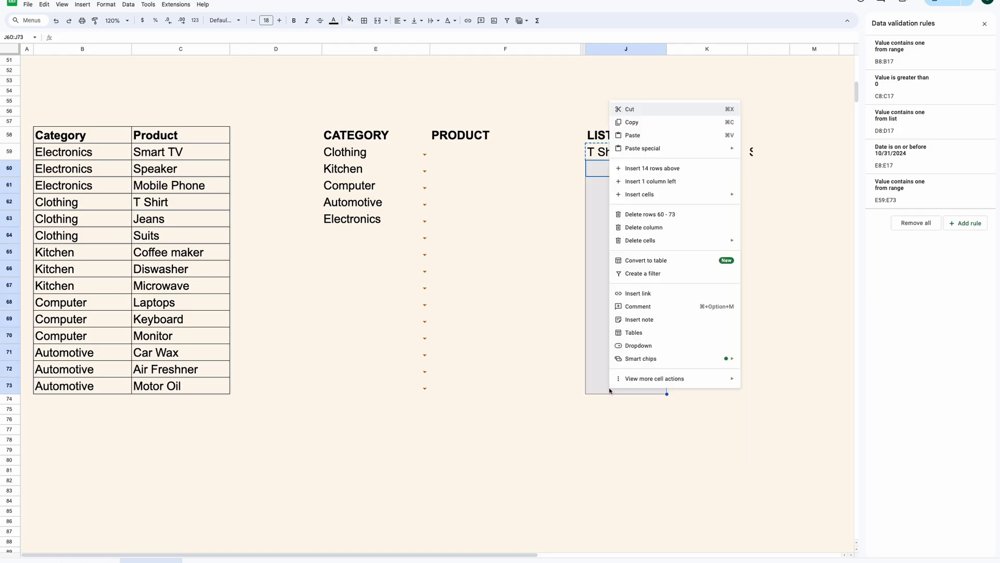
pyautogui.click(654, 137)
# - Compare the product lists in rows 60 to 62 with the category chosen in each row
pyautogui.click(685, 170)
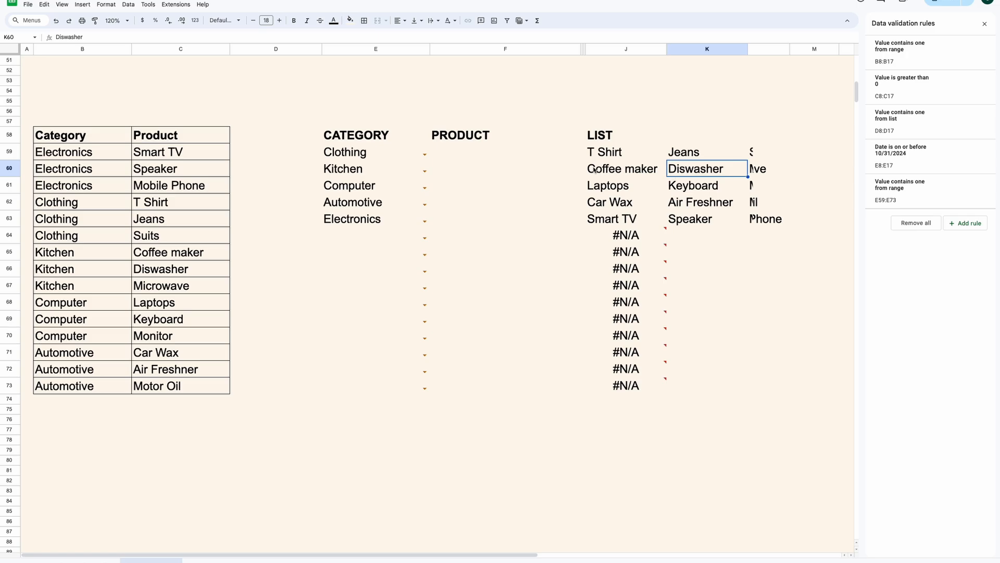
pyautogui.click(543, 178)
pyautogui.click(620, 174)
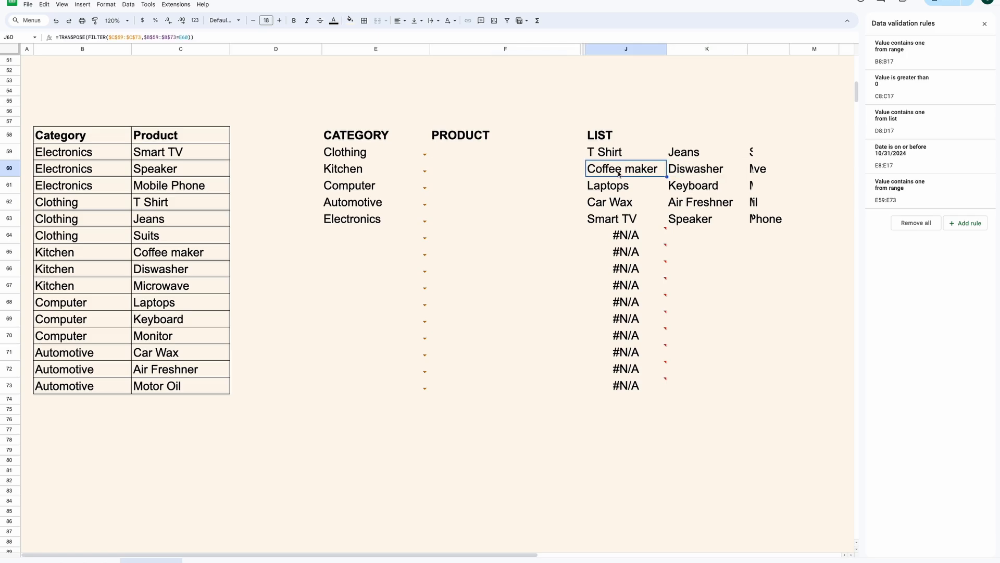
pyautogui.click(369, 184)
pyautogui.keyDown('super'); pyautogui.click(618, 190); pyautogui.keyUp('super')
pyautogui.keyDown('super'); pyautogui.click(691, 186); pyautogui.keyUp('super')
pyautogui.keyDown('super'); pyautogui.click(763, 187); pyautogui.keyUp('super')
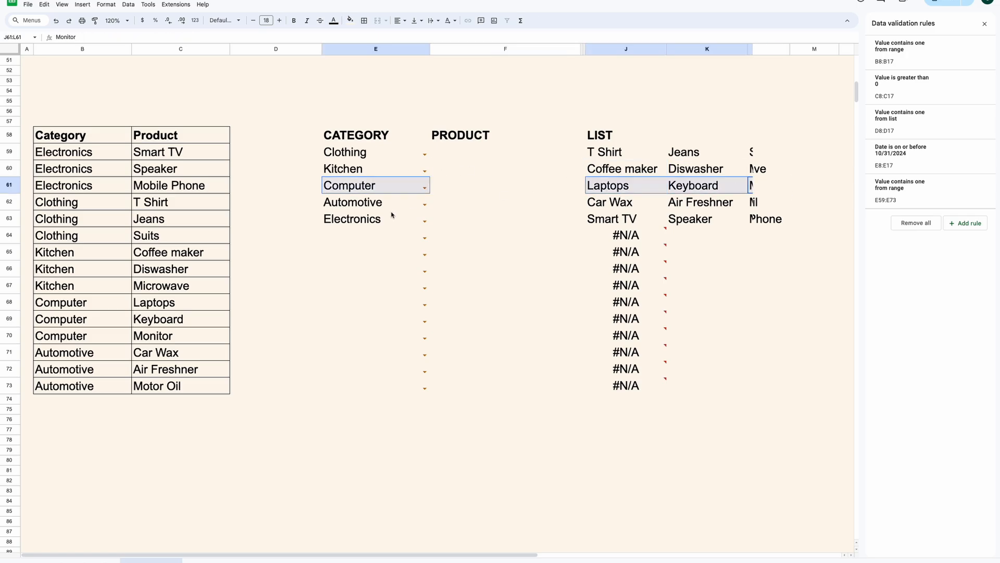
pyautogui.click(388, 204)
pyautogui.keyDown('super'); pyautogui.click(603, 204); pyautogui.keyUp('super')
pyautogui.keyDown('super'); pyautogui.click(698, 203); pyautogui.keyUp('super')
# - Add a data validation rule for the PRODUCT cells F59:F73 with the criteria Dropdown (from a range)
pyautogui.click(513, 158)
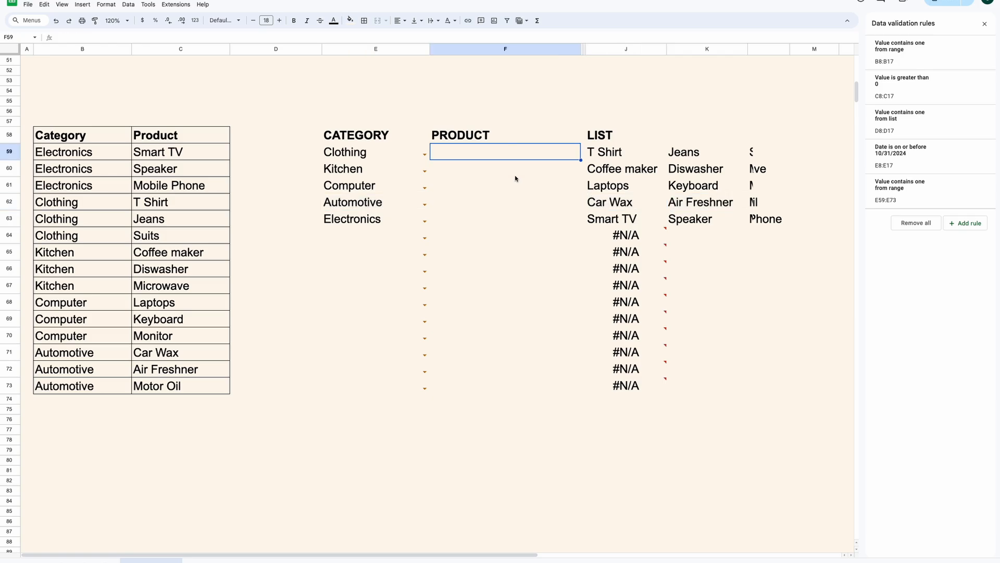
pyautogui.keyDown('shift'); pyautogui.click(507, 394); pyautogui.keyUp('shift')
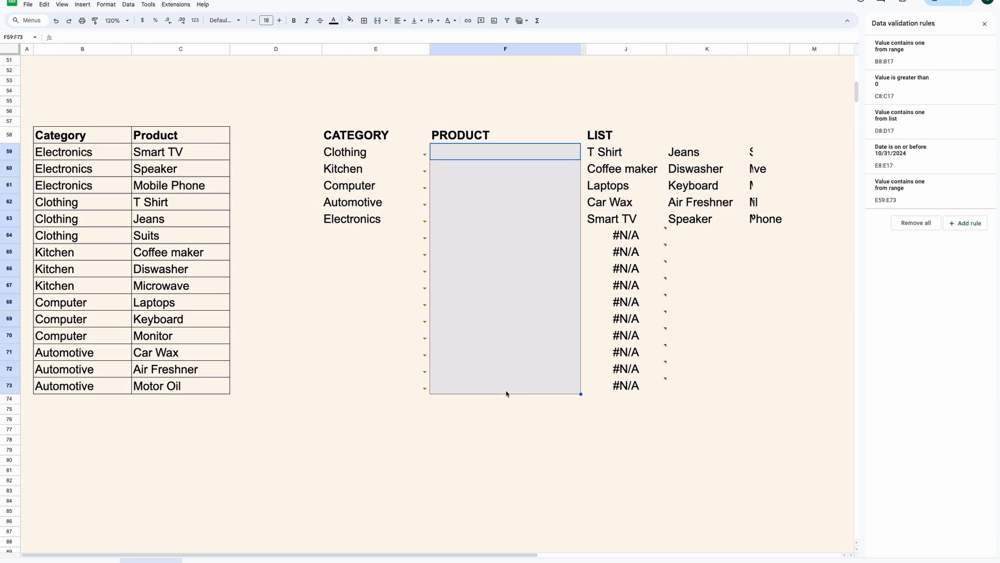
pyautogui.click(128, 4)
pyautogui.click(156, 183)
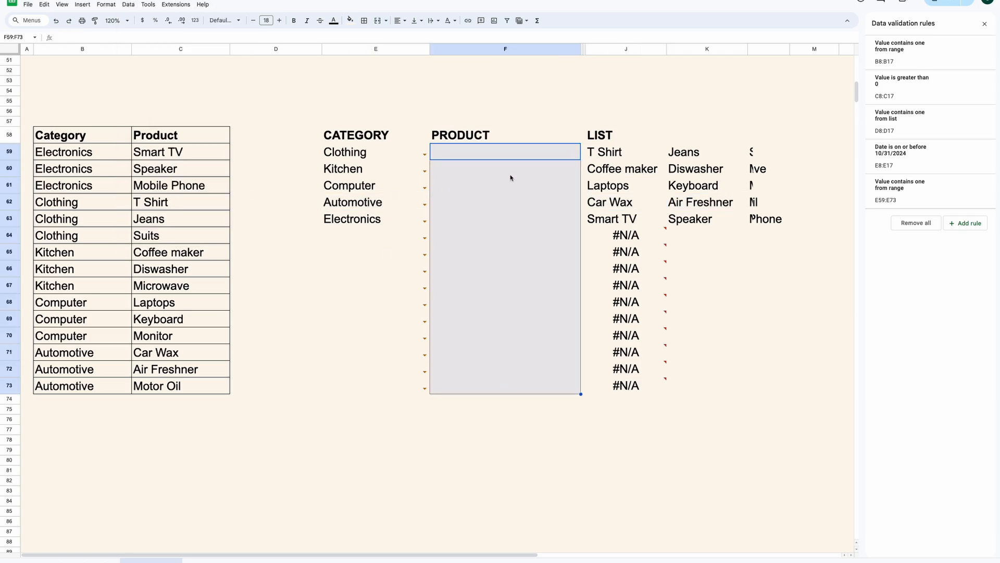
pyautogui.click(948, 221)
pyautogui.click(968, 95)
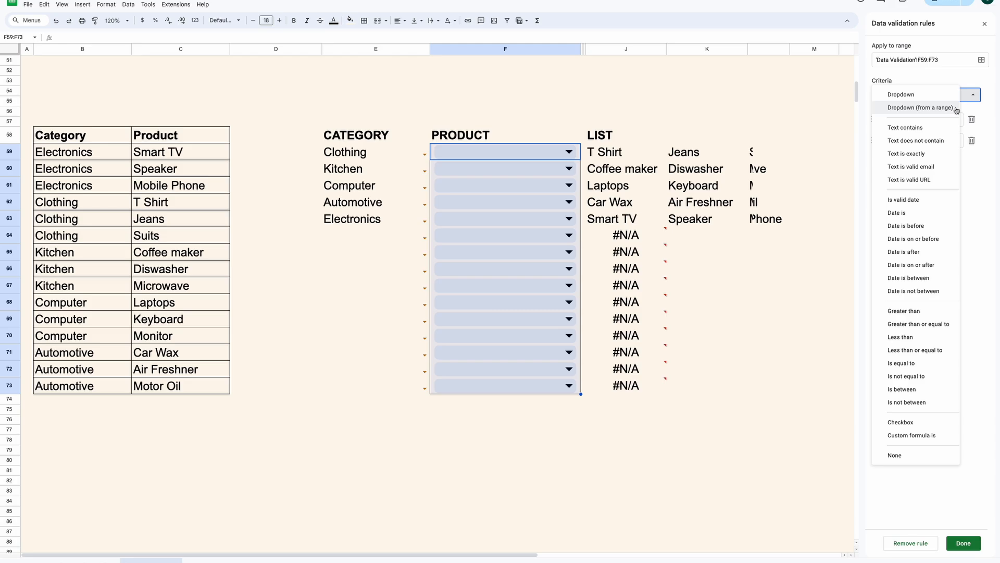
pyautogui.click(957, 111)
# - Set the PRODUCT rule's source to the open-ended range 'Data Validation'!J59:59 and save the rule
pyautogui.click(973, 119)
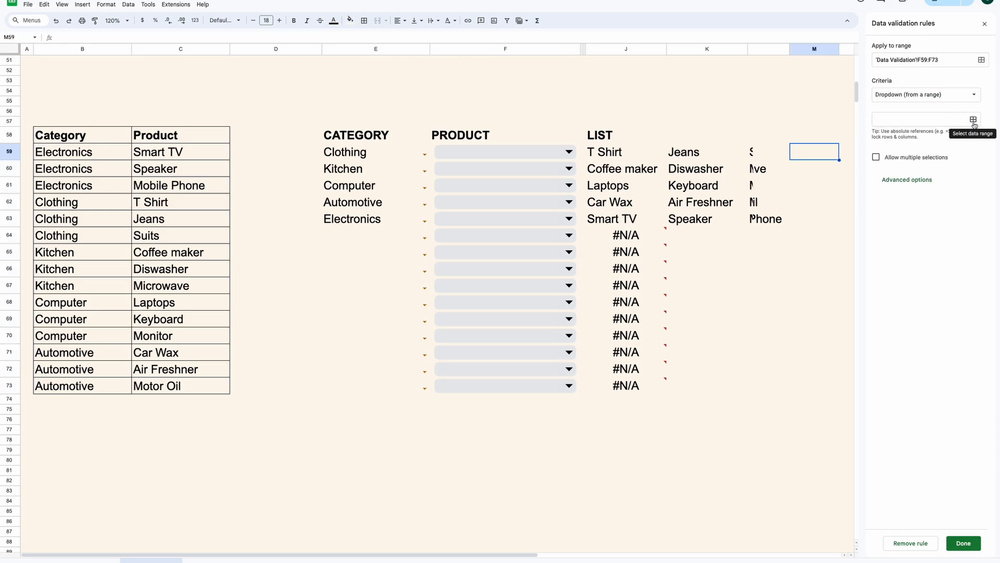
pyautogui.click(460, 277)
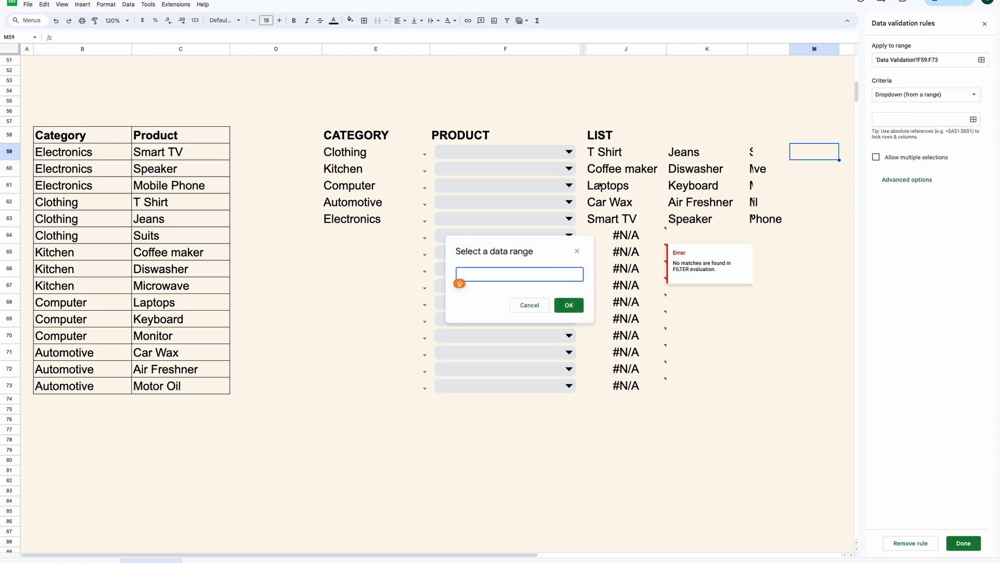
pyautogui.moveTo(597, 156); pyautogui.dragTo(761, 157)
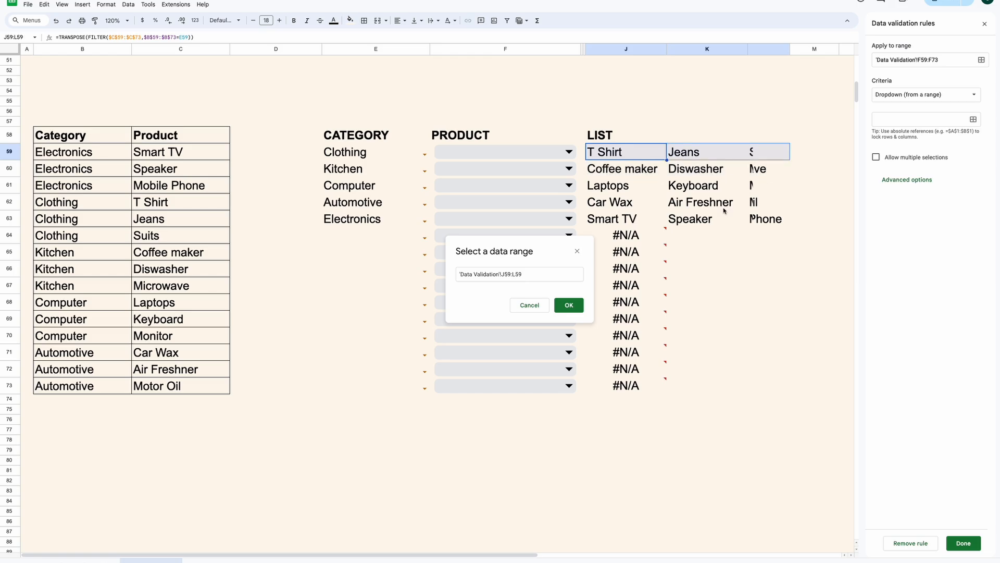
pyautogui.click(515, 275)
pyautogui.press('BackSpace')
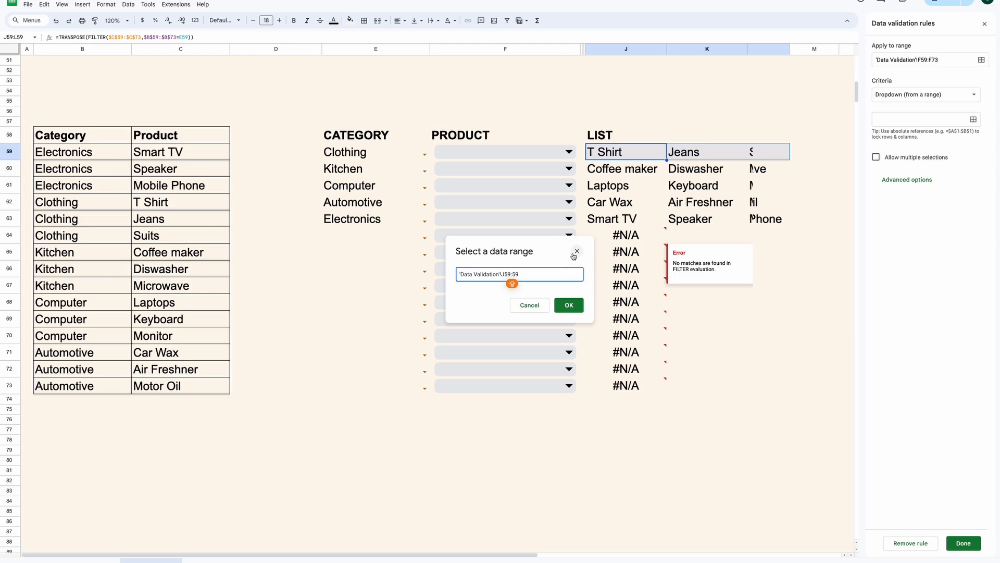
pyautogui.click(569, 306)
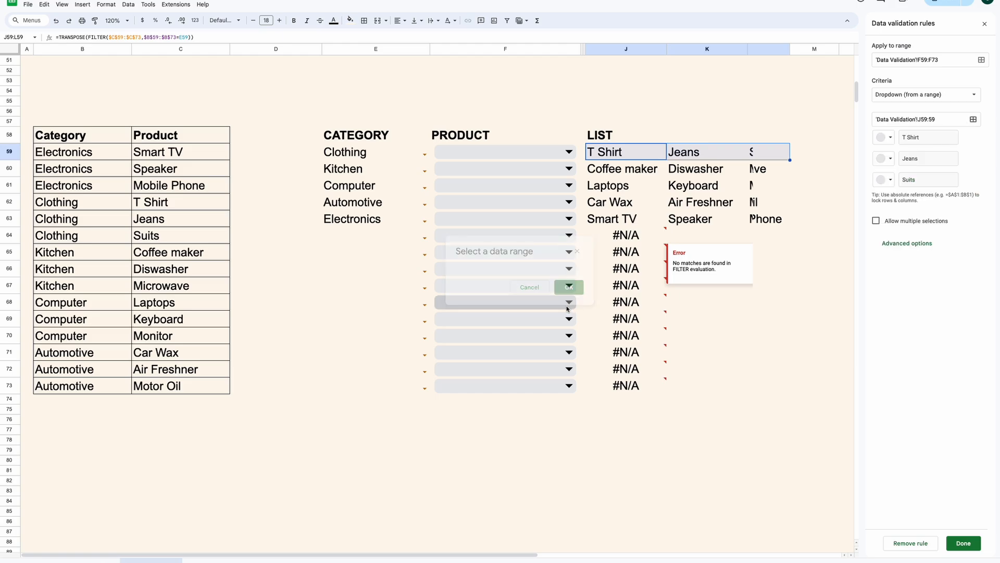
pyautogui.click(963, 542)
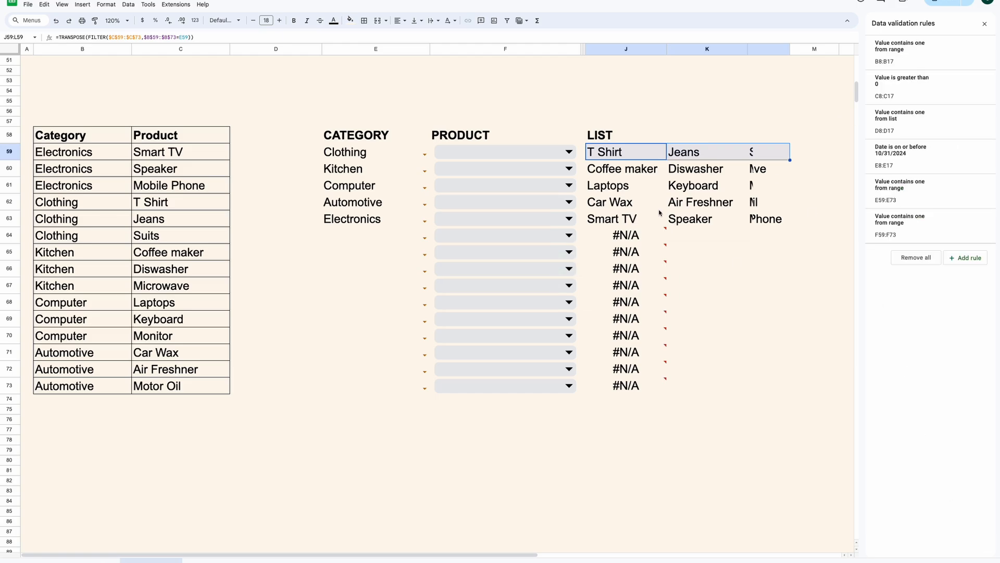
# - Choose T Shirt, Microwave, Keyboard, Air Freshner and Smart TV from the PRODUCT dropdowns in F59 to F63
pyautogui.click(578, 157)
pyautogui.click(568, 153)
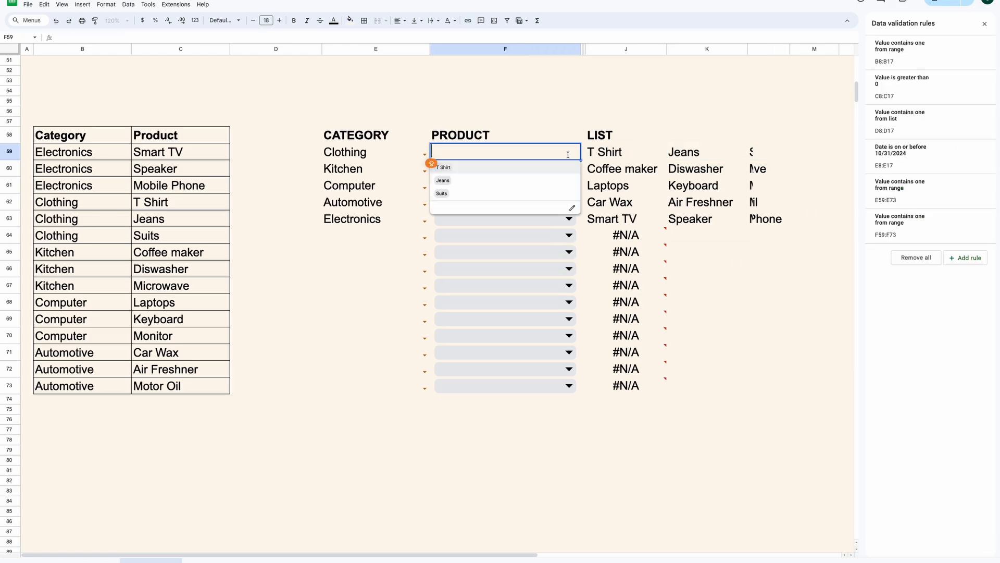
pyautogui.click(561, 168)
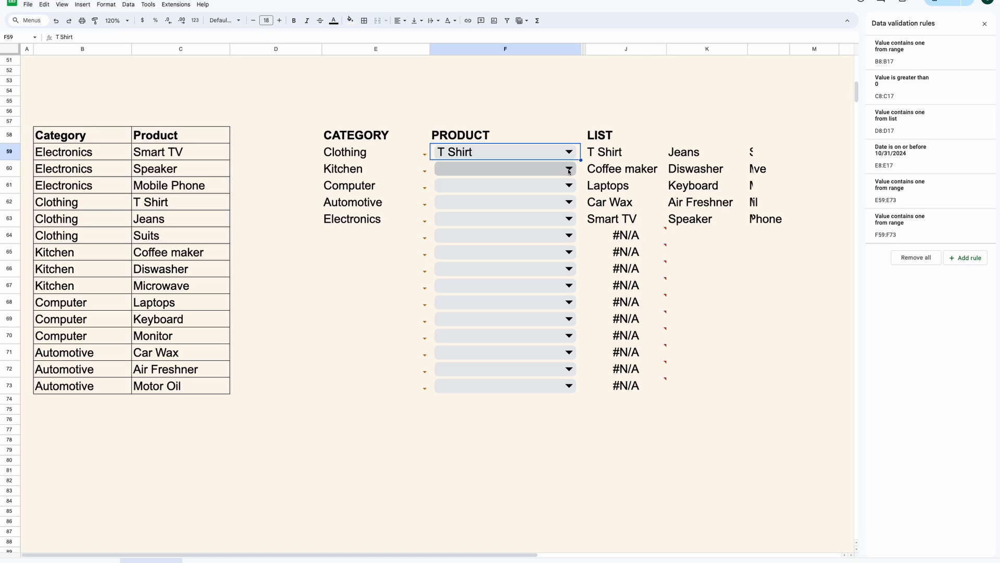
pyautogui.click(569, 169)
pyautogui.click(567, 207)
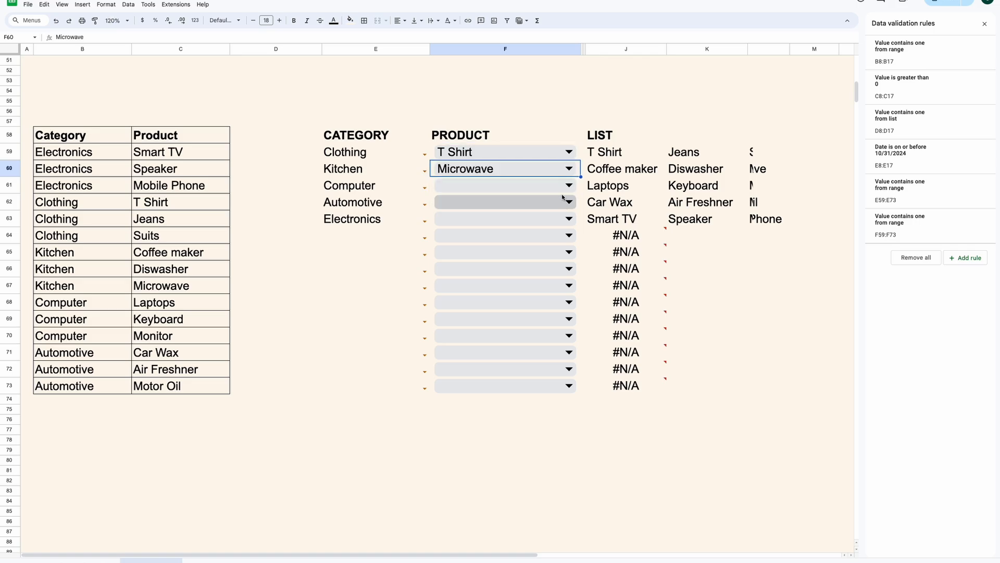
pyautogui.click(572, 188)
pyautogui.click(555, 214)
pyautogui.click(572, 204)
pyautogui.click(562, 231)
pyautogui.click(568, 220)
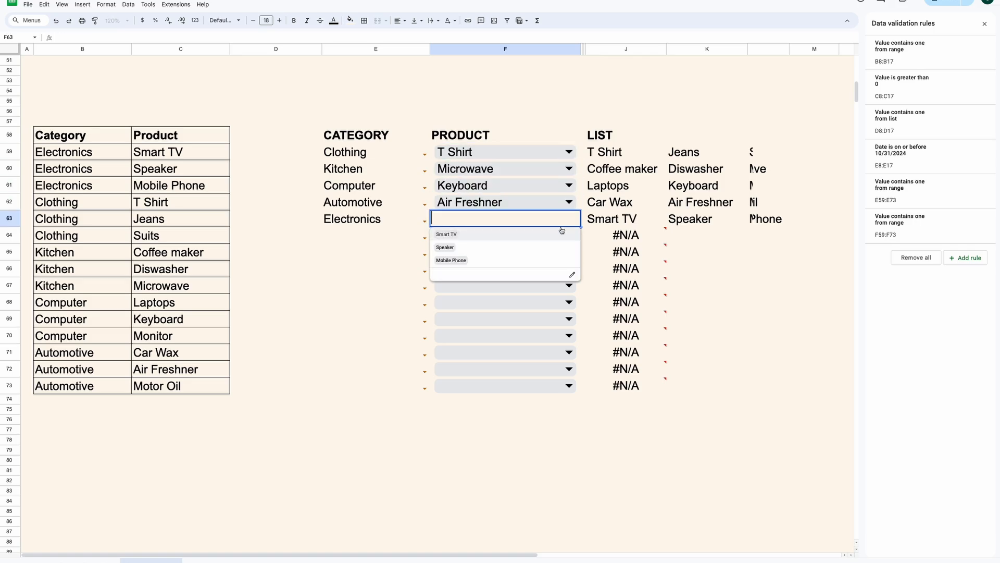
pyautogui.click(562, 234)
# - Choose Clothing as the category and Jeans as the product in rows 64 and 65
pyautogui.click(424, 238)
pyautogui.click(343, 264)
pyautogui.click(569, 235)
pyautogui.click(558, 264)
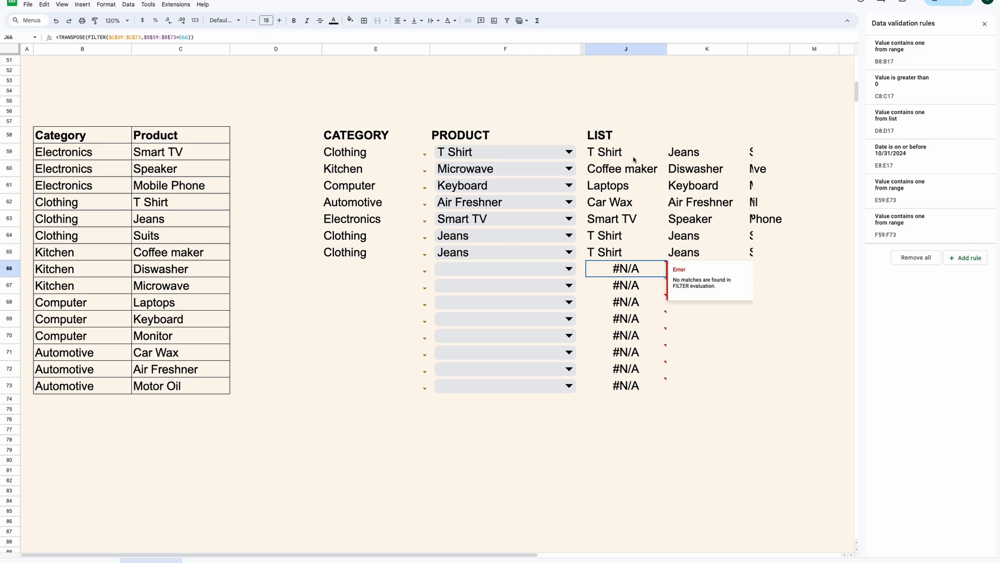
# - Wrap the TRANSPOSE/FILTER formula in the first LIST cell, J59, in the IFERROR function
pyautogui.click(615, 153)
pyautogui.doubleClick(599, 153)
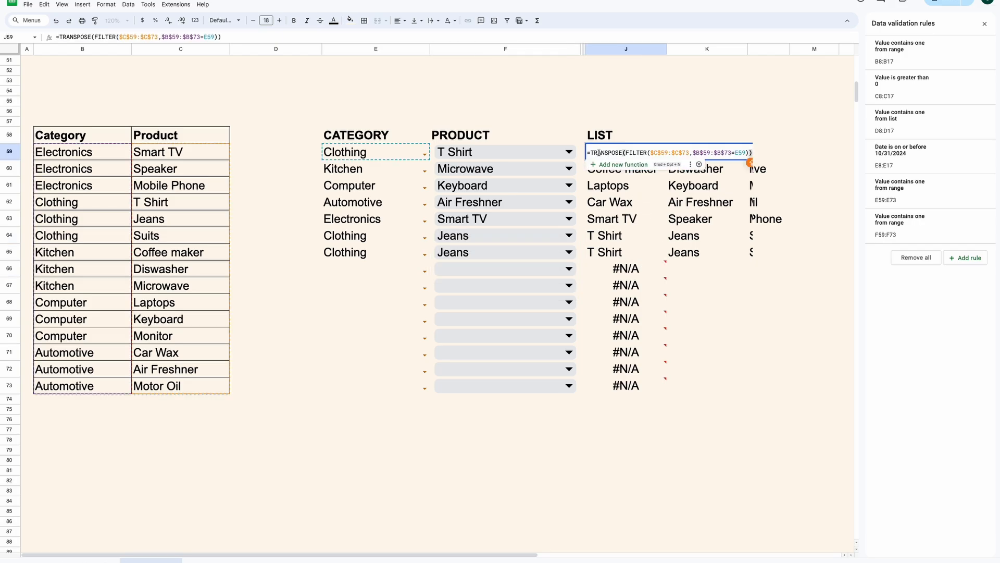
pyautogui.click(589, 153)
pyautogui.write('IFERR')
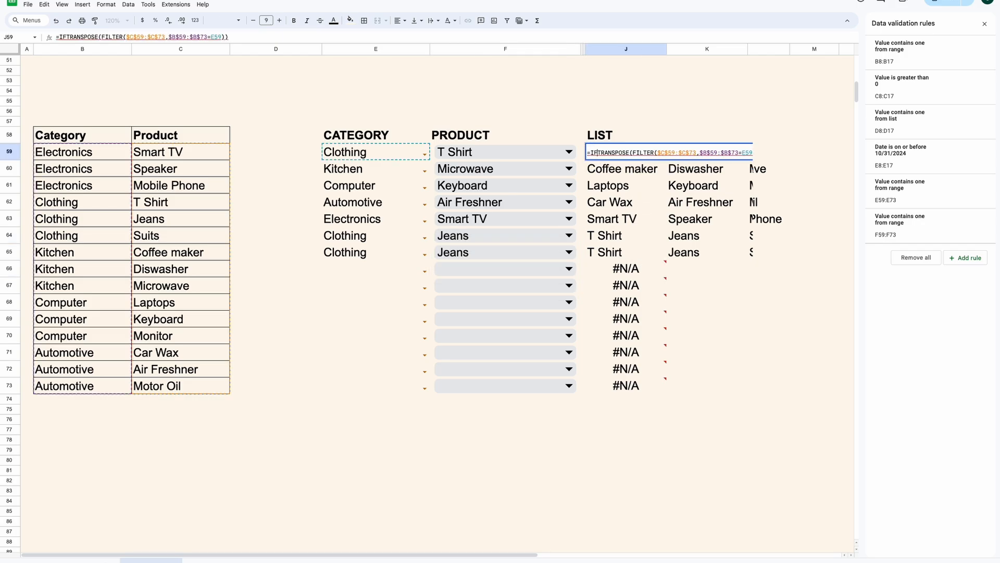
pyautogui.press('BackSpace')
pyautogui.press('BackSpace')
pyautogui.press('BackSpace')
pyautogui.press('BackSpace')
pyautogui.press('BackSpace')
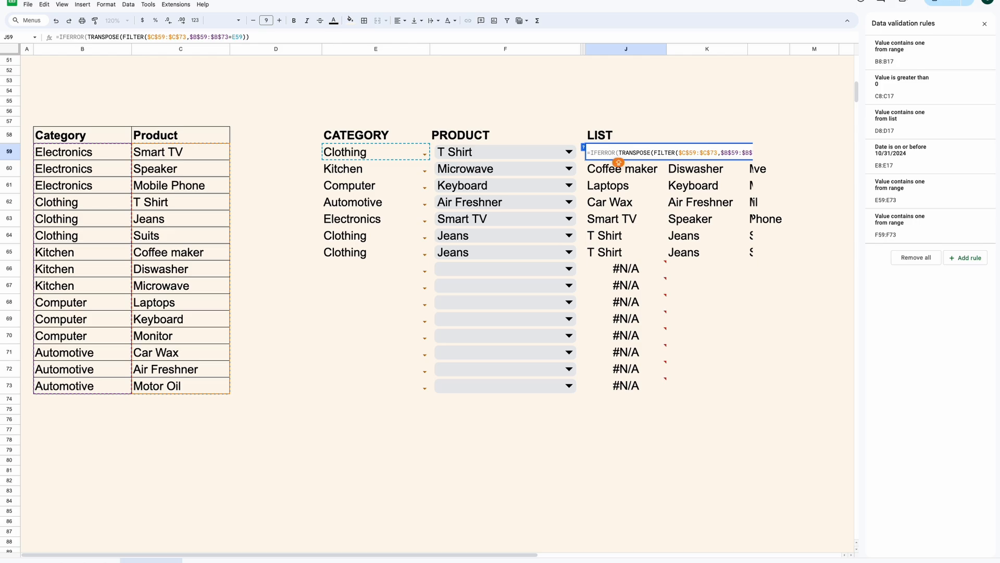
pyautogui.press('Return')
pyautogui.press('Up')
# - Copy the IFERROR formula from J59 into the remaining LIST cells J60:J73
pyautogui.rightClick(598, 160)
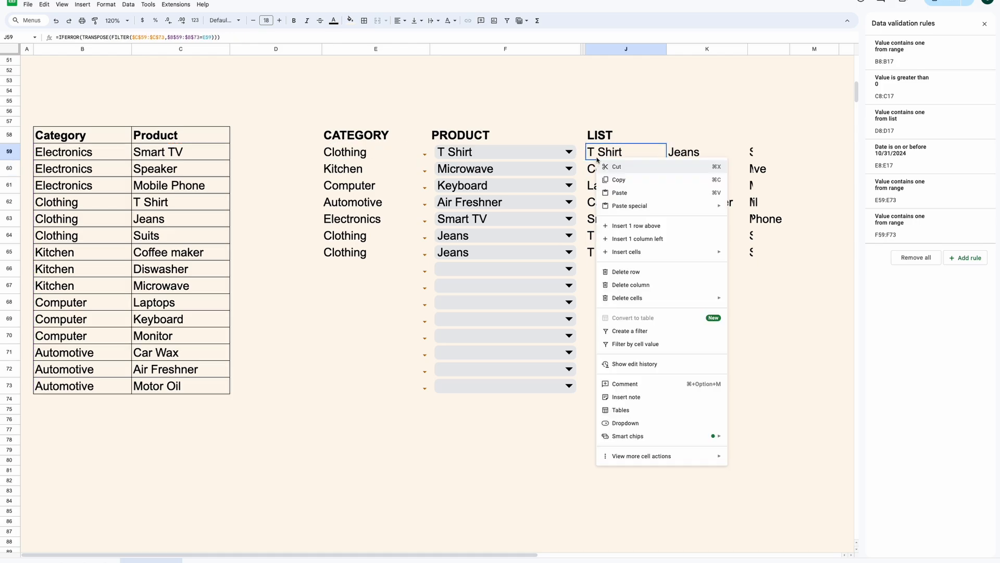
pyautogui.click(618, 180)
pyautogui.press('Down')
pyautogui.keyDown('shift'); pyautogui.click(651, 384); pyautogui.keyUp('shift')
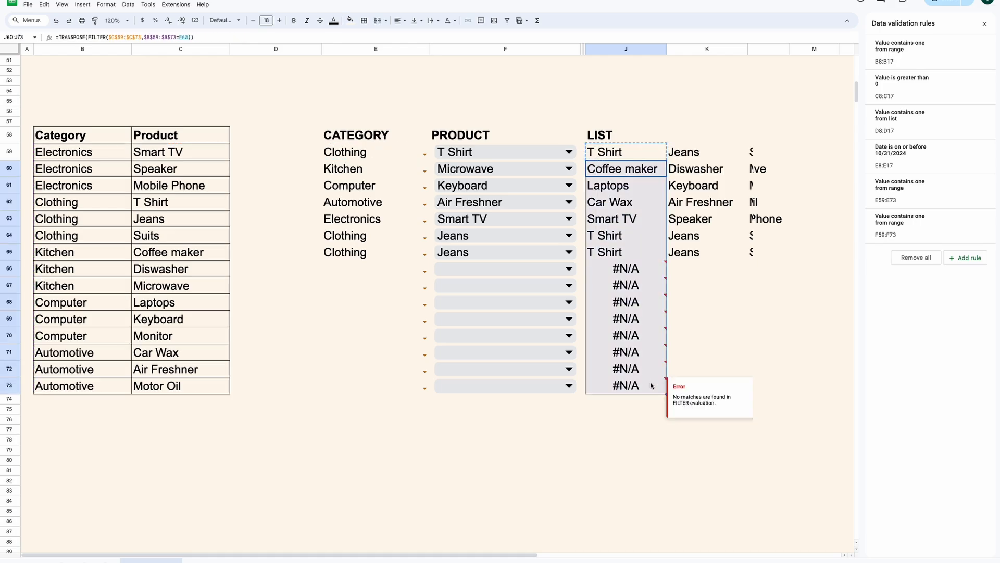
pyautogui.rightClick(651, 384)
pyautogui.click(688, 146)
pyautogui.click(725, 287)
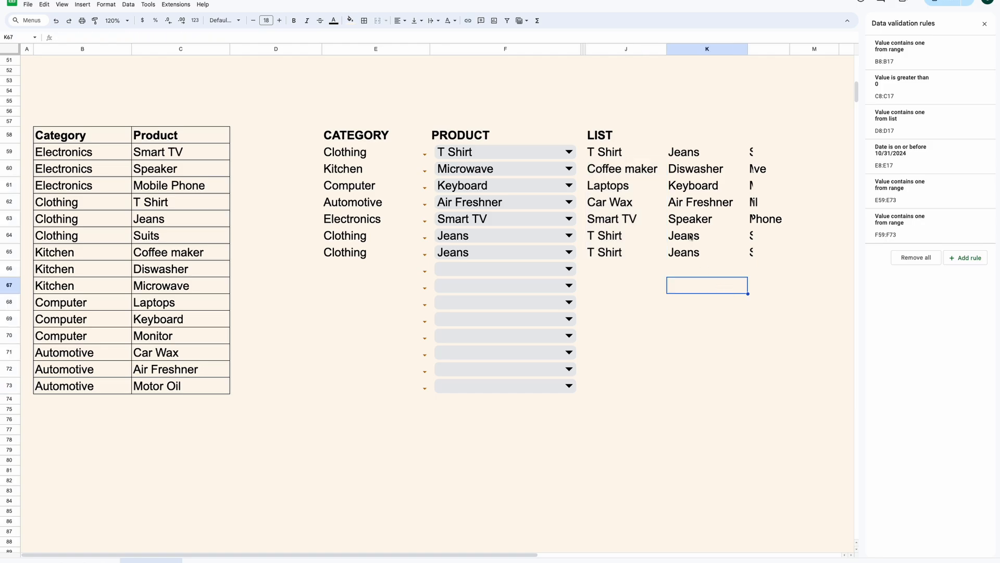
# - Choose Clothing as the category and Suits as the product in row 66
pyautogui.click(572, 269)
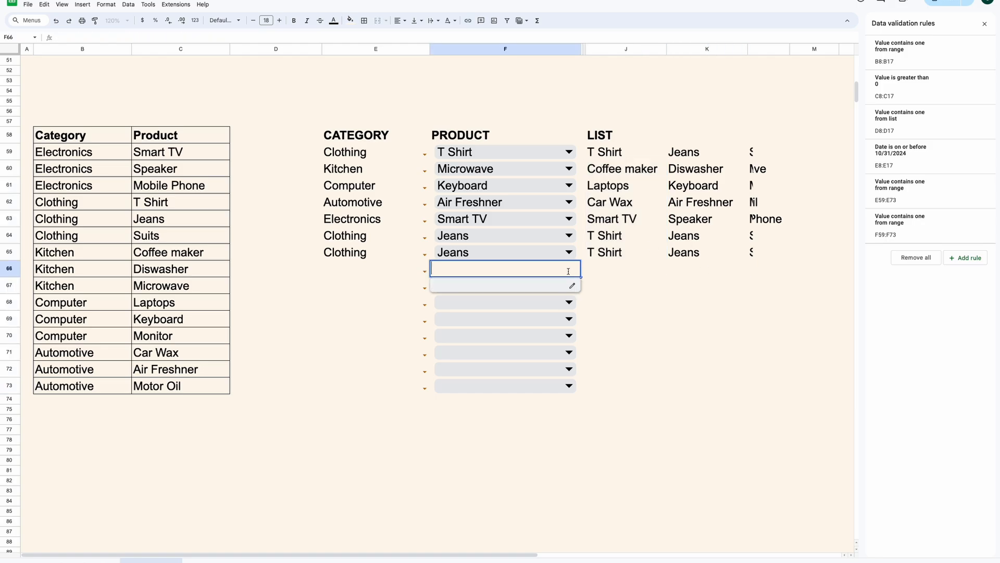
pyautogui.click(623, 270)
pyautogui.click(425, 271)
pyautogui.click(375, 298)
pyautogui.click(569, 270)
pyautogui.click(520, 297)
pyautogui.click(634, 280)
pyautogui.click(627, 236)
pyautogui.click(569, 270)
pyautogui.click(442, 309)
# - Shrink the helper LIST columns J to L to a minimal width so their contents are out of sight
pyautogui.click(707, 284)
pyautogui.moveTo(768, 49); pyautogui.dragTo(421, 43)
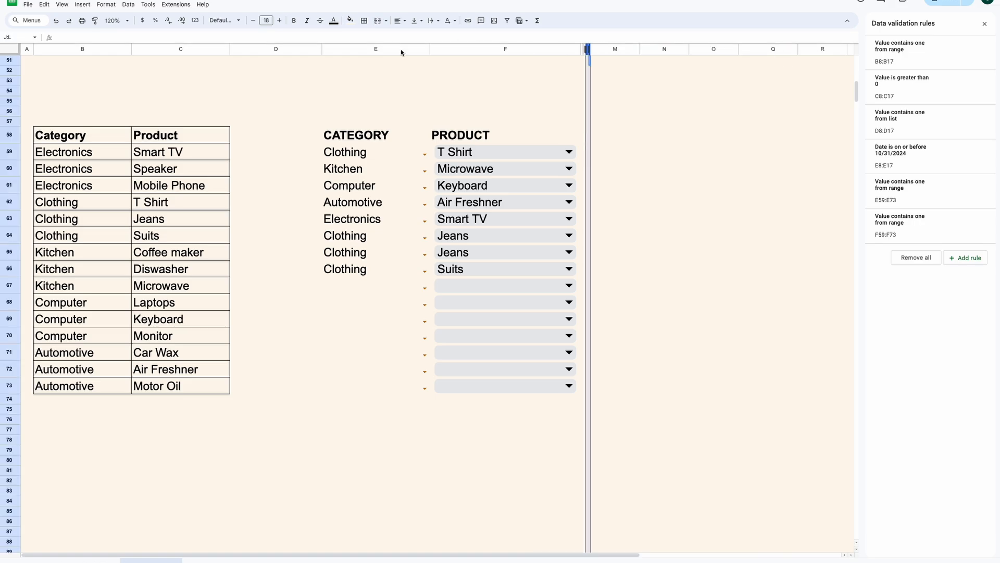
pyautogui.click(635, 151)
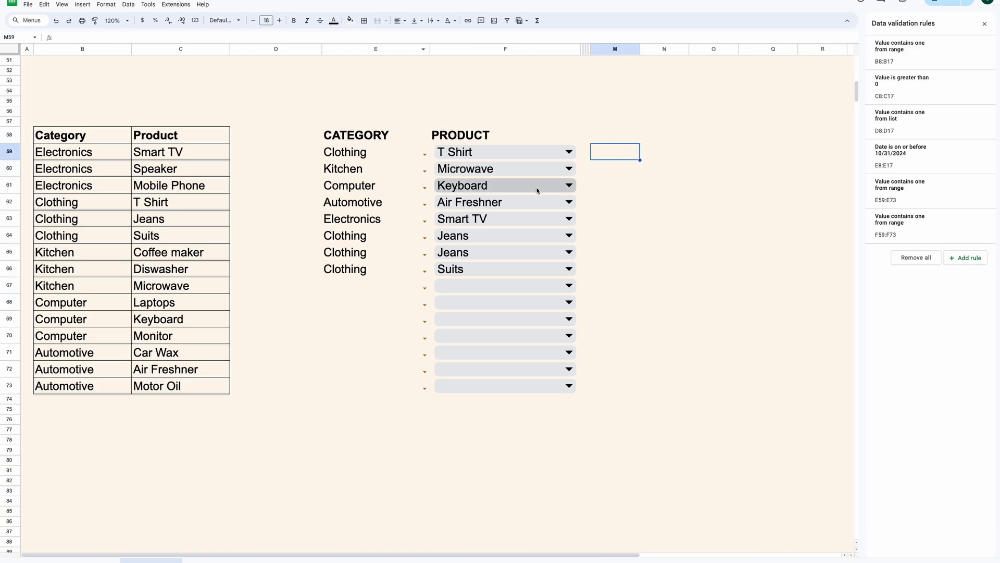
# - Choose Kitchen as the category and Microwave as the product in row 67
pyautogui.click(386, 286)
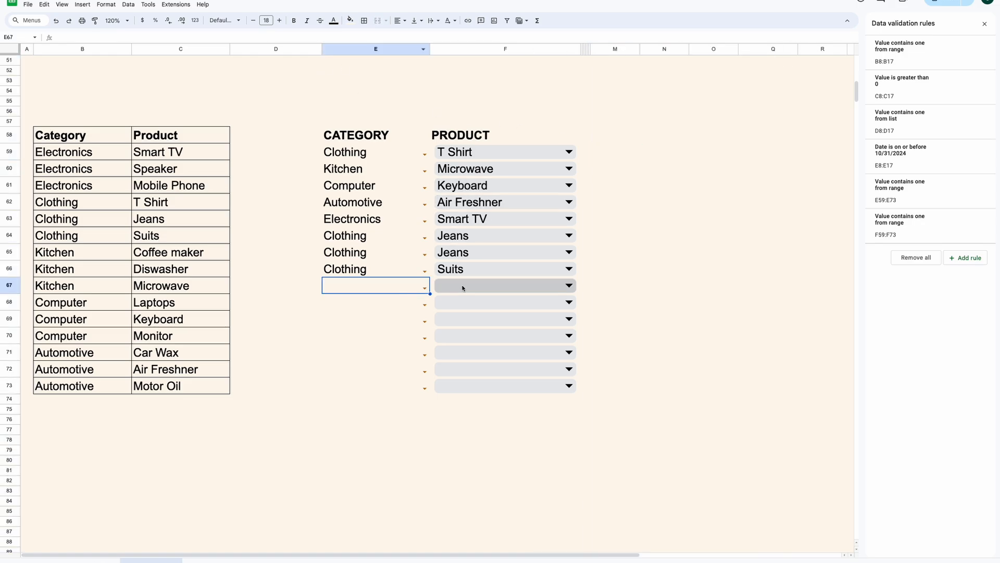
pyautogui.click(569, 286)
pyautogui.click(425, 288)
pyautogui.click(408, 319)
pyautogui.click(556, 295)
pyautogui.click(532, 328)
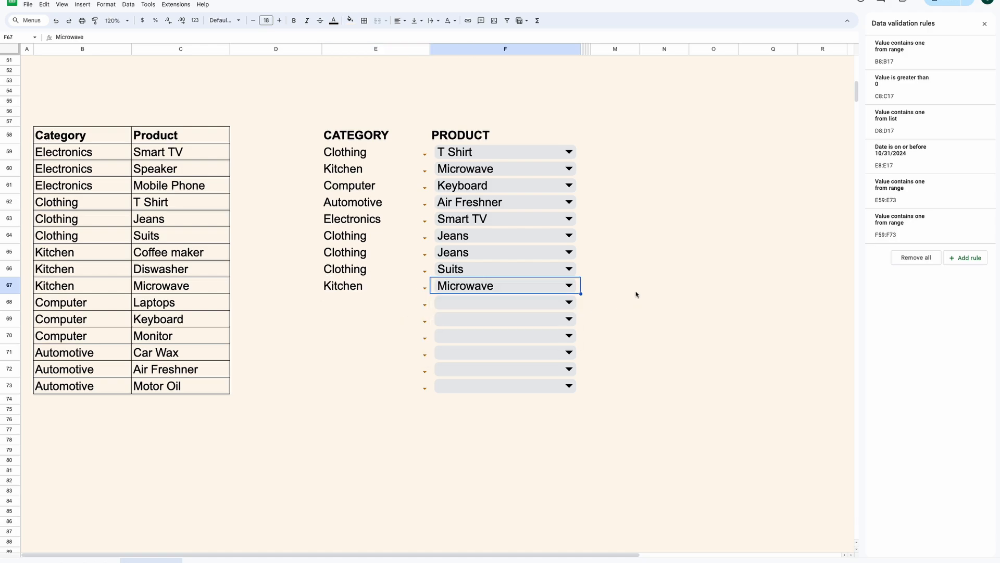
pyautogui.click(636, 293)
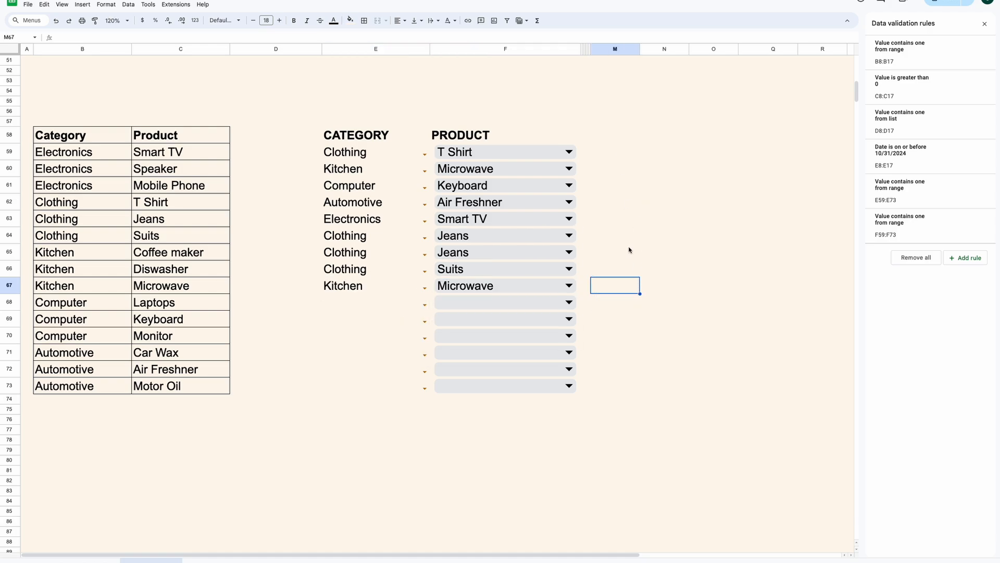